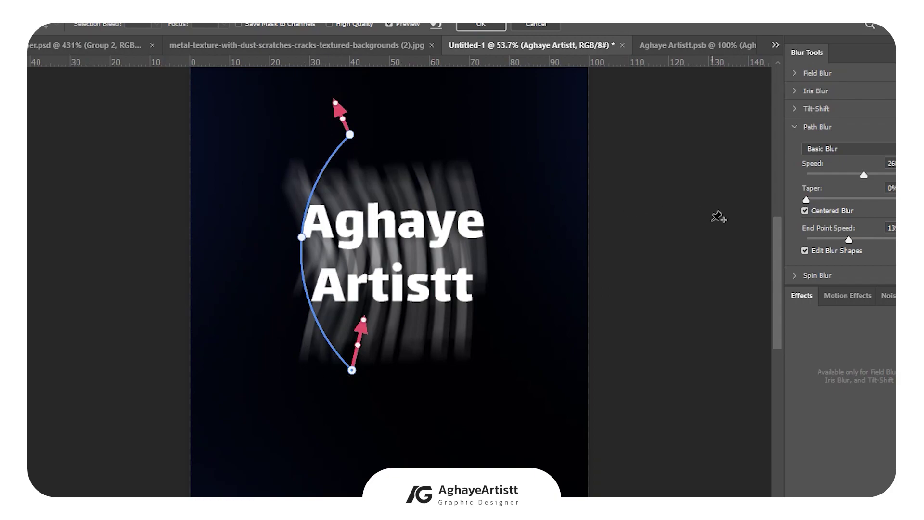
- Set the Path Blur taper to about 15% and apply the blur to the lower text layer
click(839, 199)
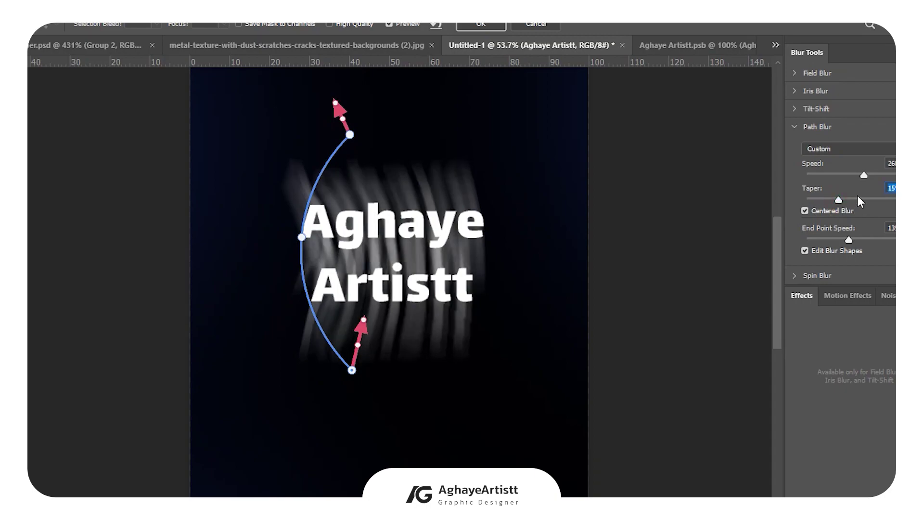
click(847, 199)
click(481, 25)
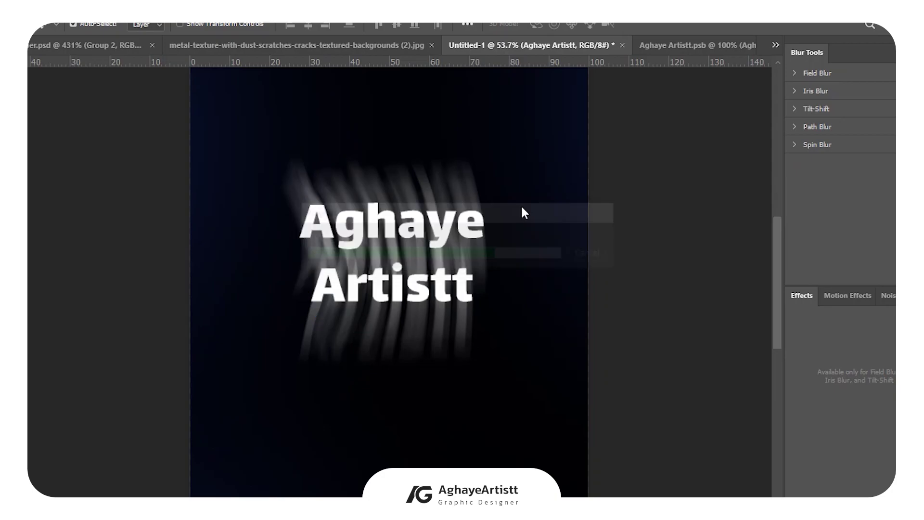
- Add a Gradient Overlay to the lower, path-blurred text layer, starting from the Basics preset Black, White
click(863, 185)
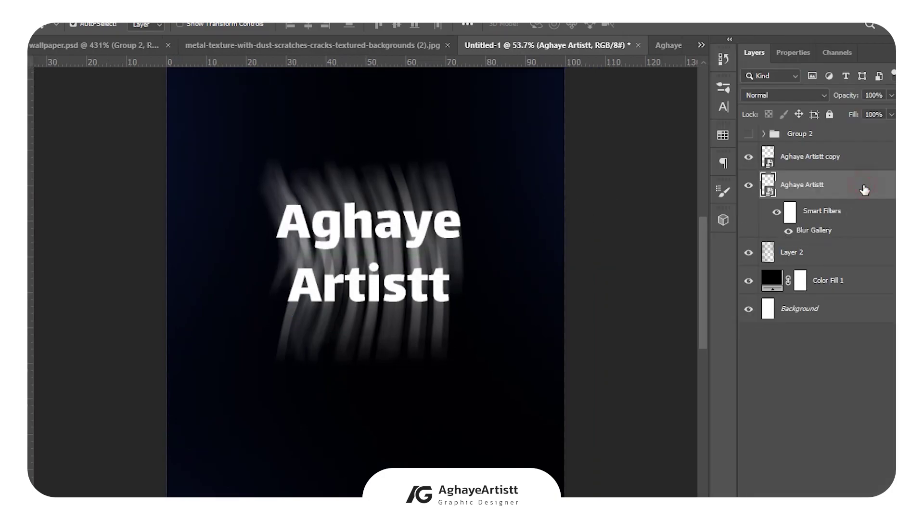
double_click(864, 189)
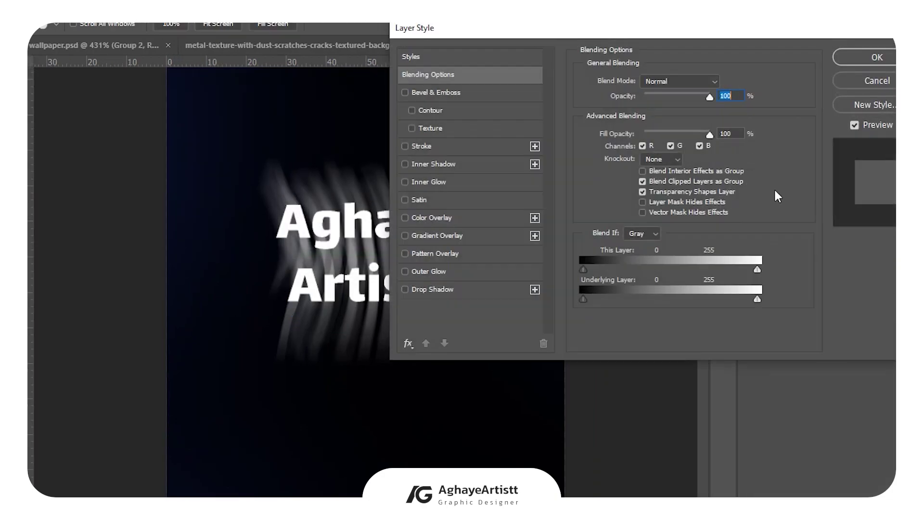
click(426, 238)
click(654, 117)
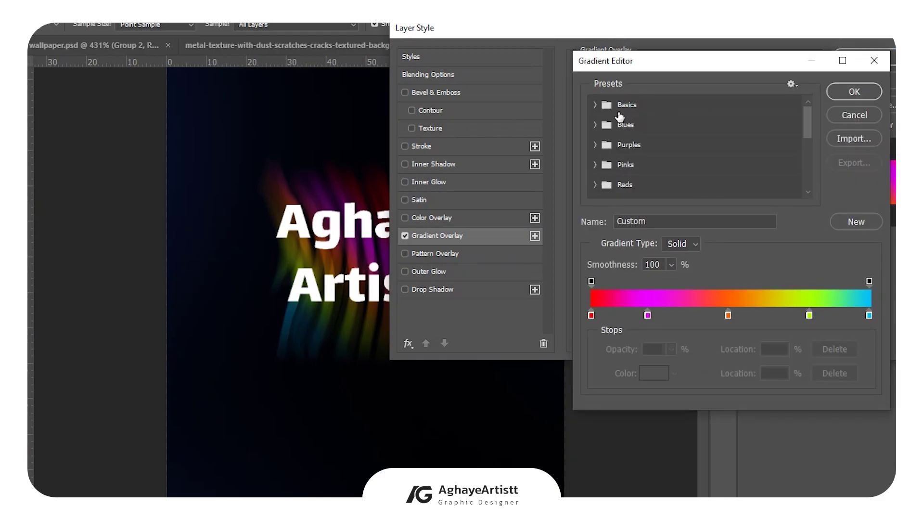
click(595, 104)
click(658, 127)
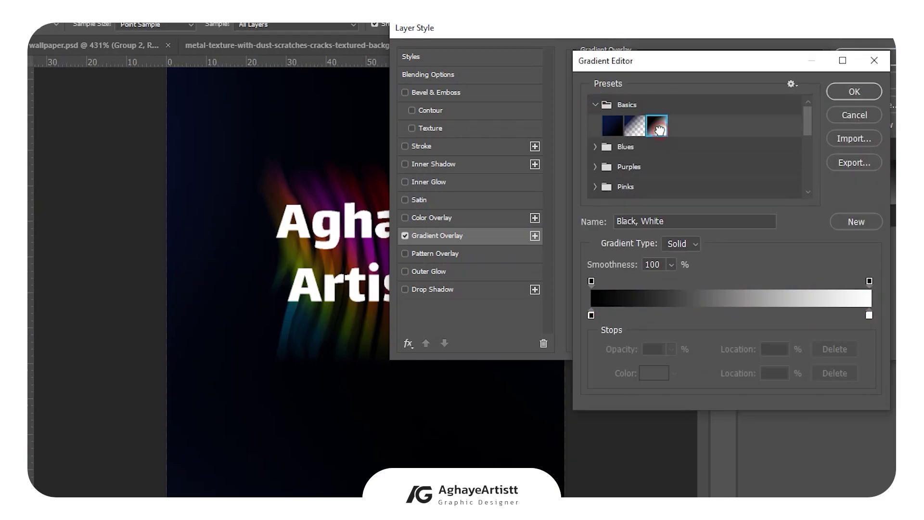
drag(674, 69, 700, 53)
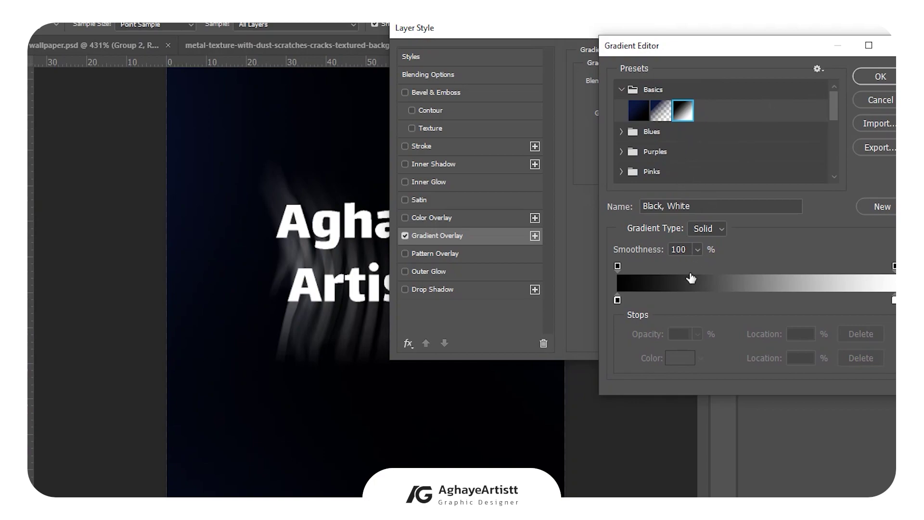
- Add three colour stops to the gradient at 50%, 24% and 81%
click(758, 299)
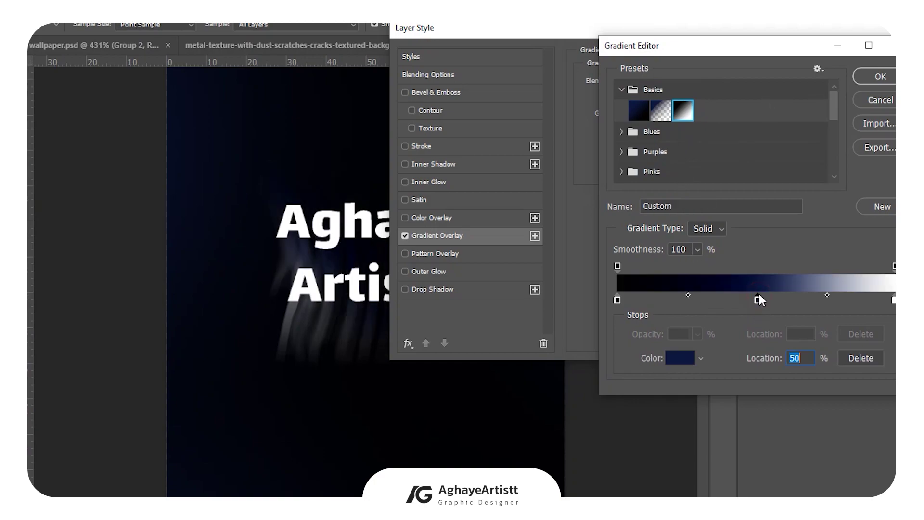
click(686, 300)
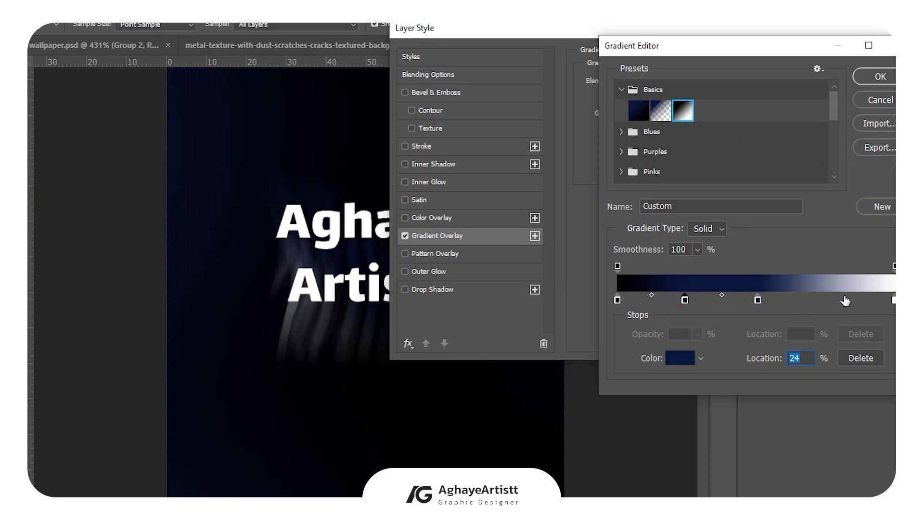
click(843, 299)
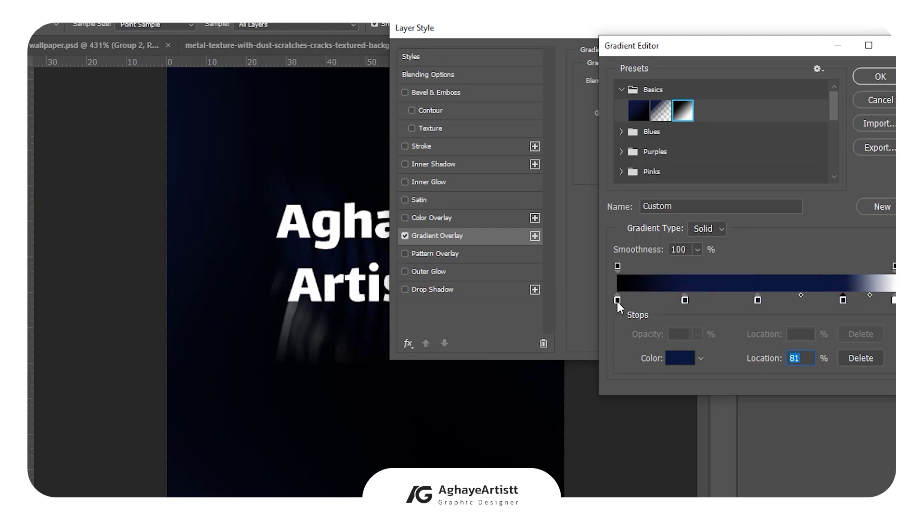
- Colour the gradient's starting stop red (ff0000) and the 24% stop magenta (ff00de)
double_click(617, 300)
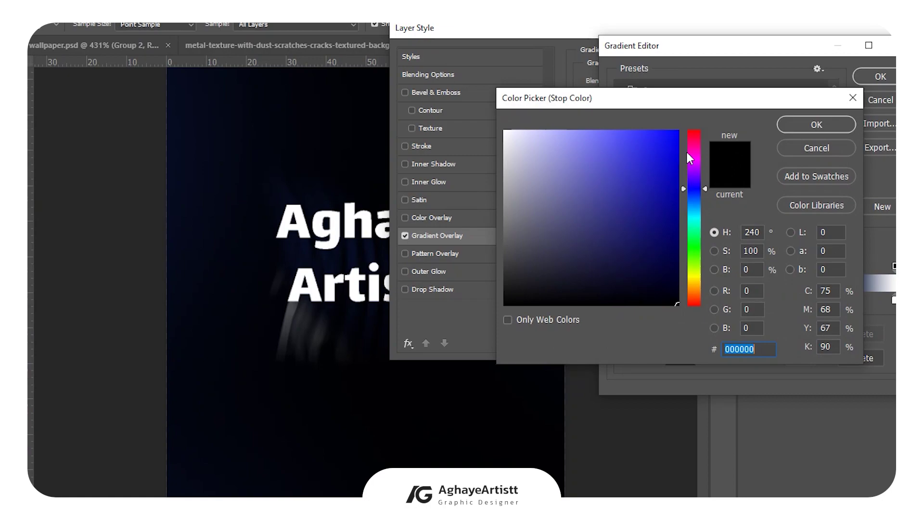
click(700, 137)
mouse_move(700, 135)
mouse_down()
mouse_move(679, 138)
mouse_move(691, 125)
mouse_up()
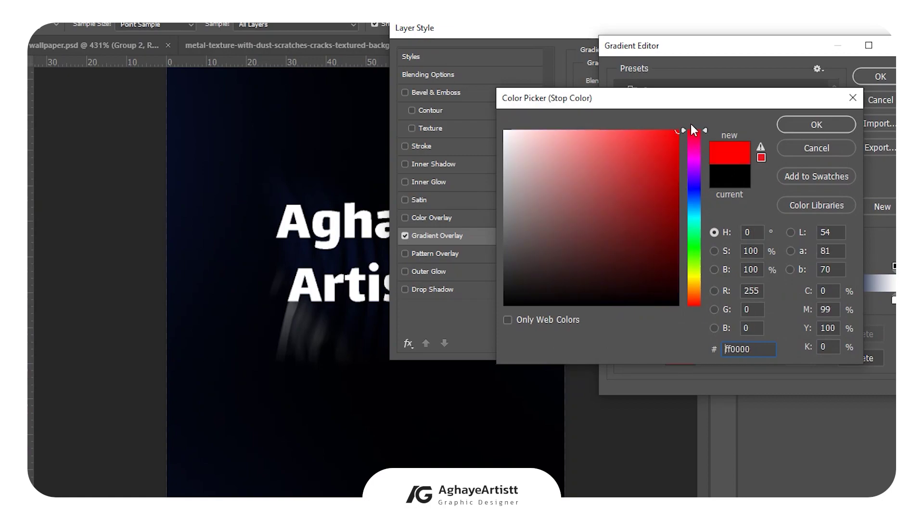
click(817, 125)
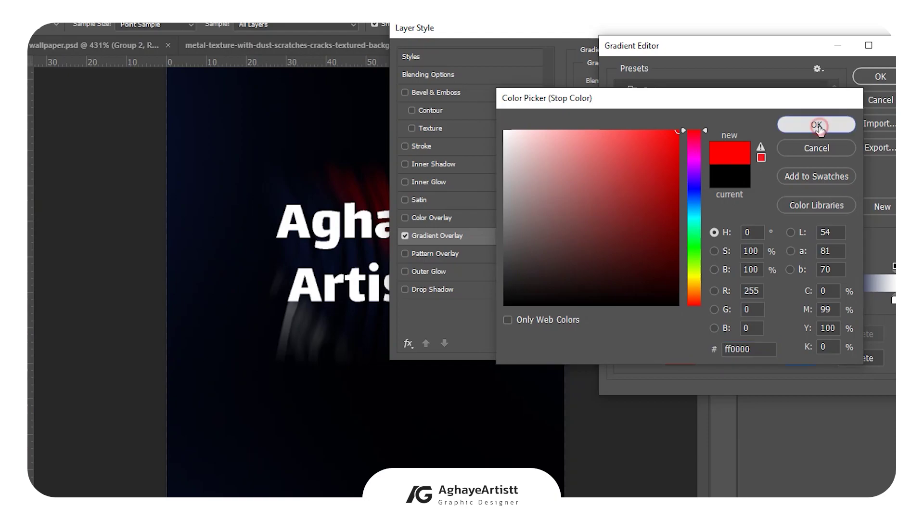
double_click(684, 300)
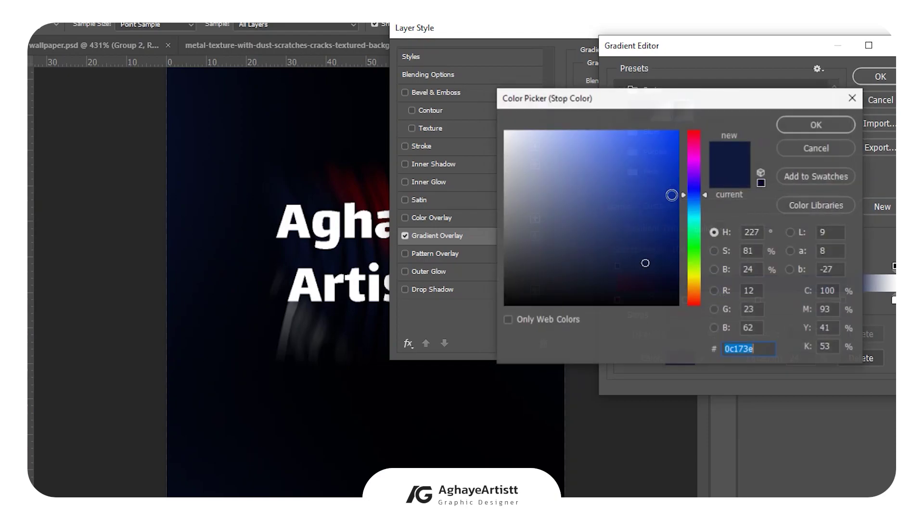
click(694, 156)
drag(660, 157, 689, 123)
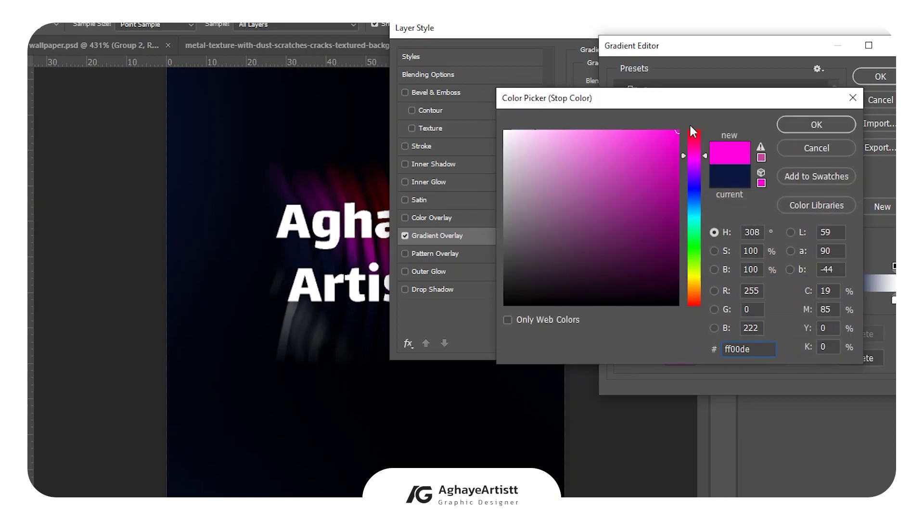
click(817, 124)
- Colour the gradient's 50% stop orange (ff8400) and the 81% stop lime green (8aff00)
double_click(757, 300)
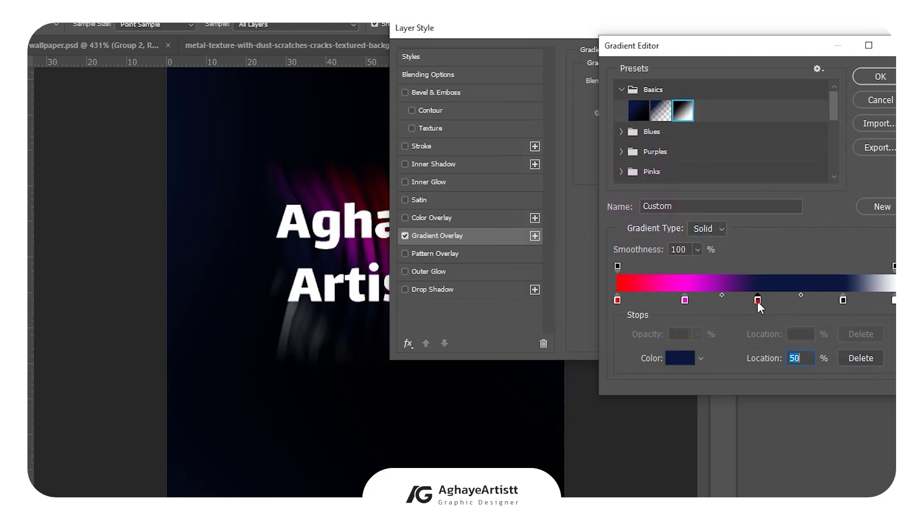
click(697, 290)
drag(660, 182, 683, 108)
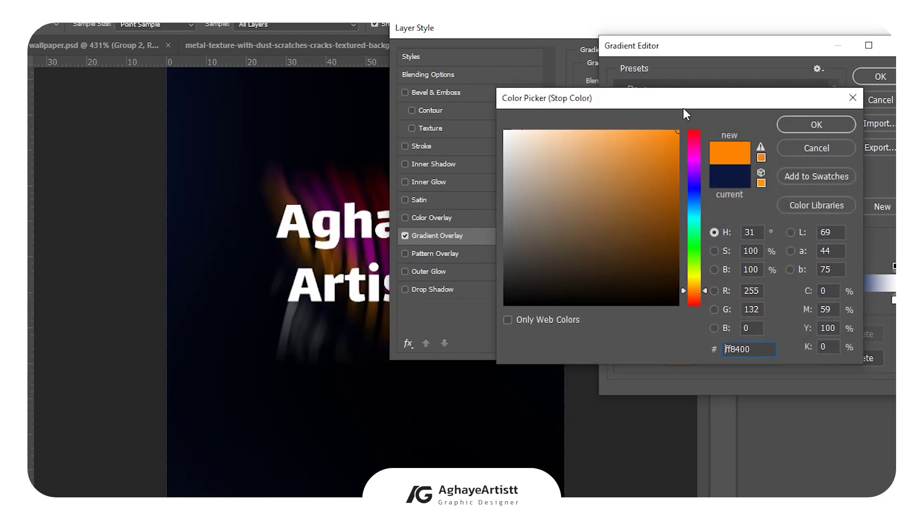
key(Return)
double_click(843, 300)
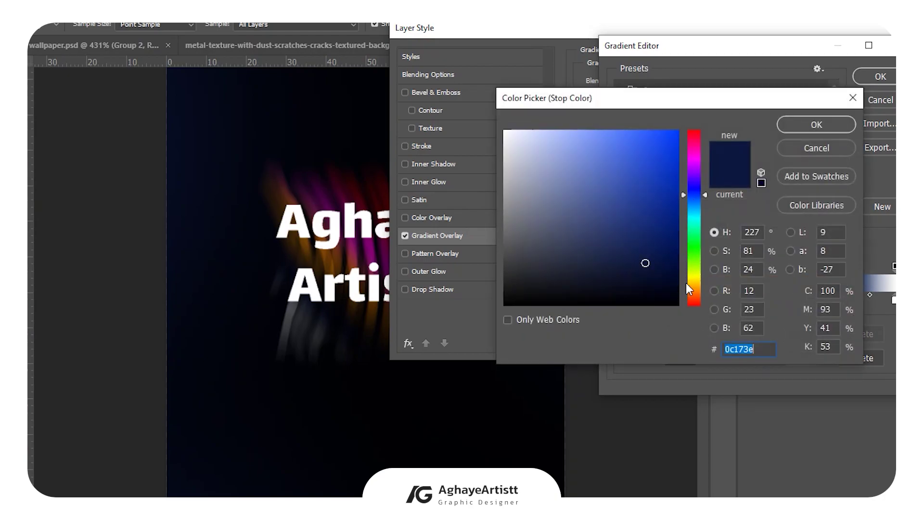
click(694, 262)
drag(672, 141, 685, 127)
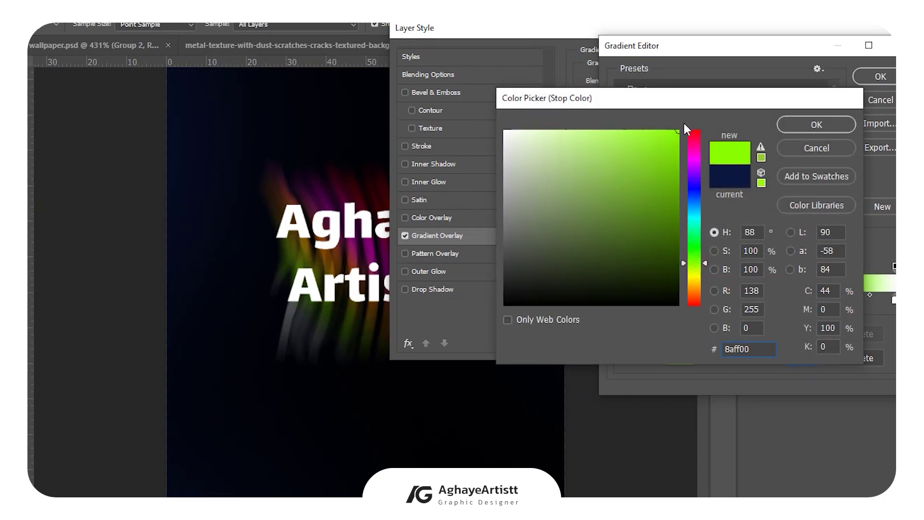
key(Return)
- Colour the gradient's 100% stop bright blue and apply the Gradient Overlay to the layer
double_click(894, 300)
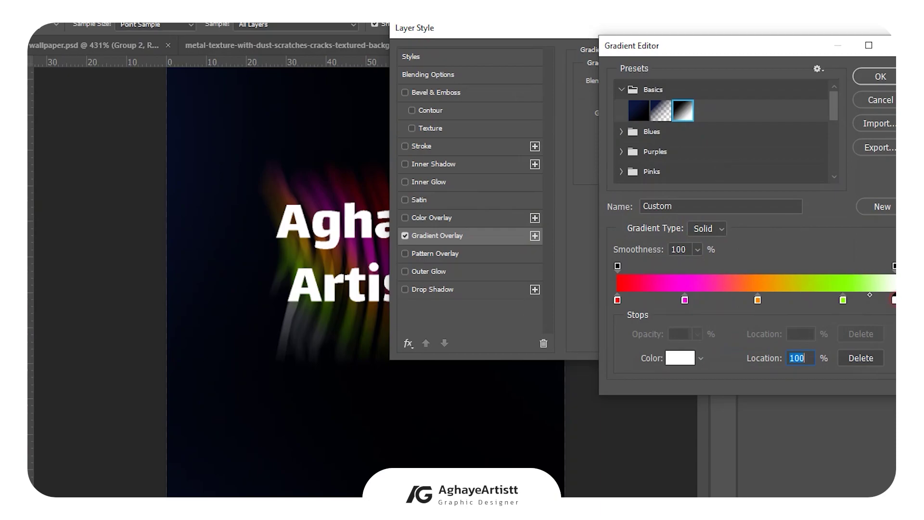
click(700, 207)
drag(674, 149, 701, 98)
key(Return)
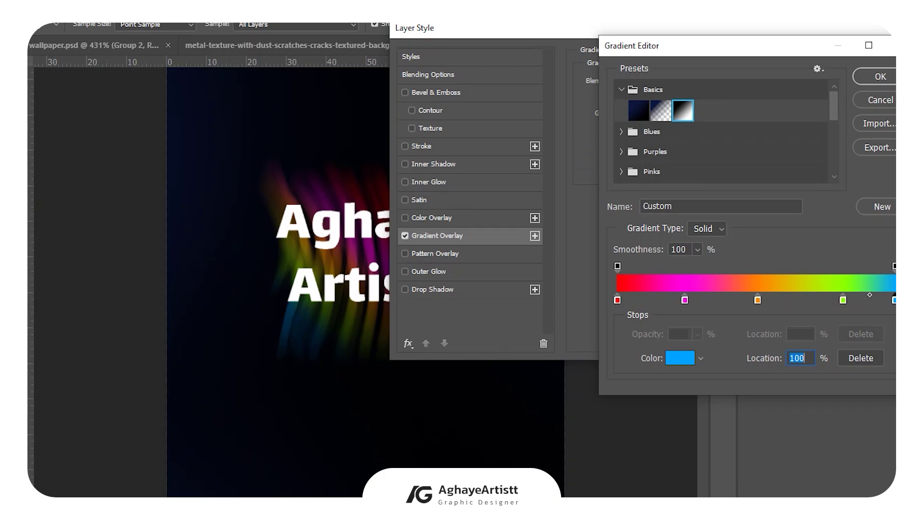
click(880, 76)
click(876, 56)
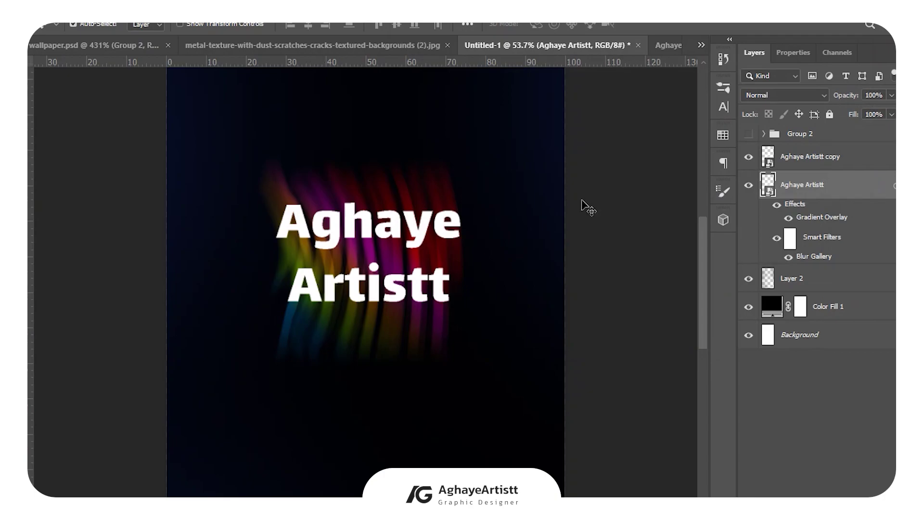
- Apply a 17 px Iris Blur to the upper text copy, narrowing the ellipse and sharp area so only the outer letters blur
click(835, 167)
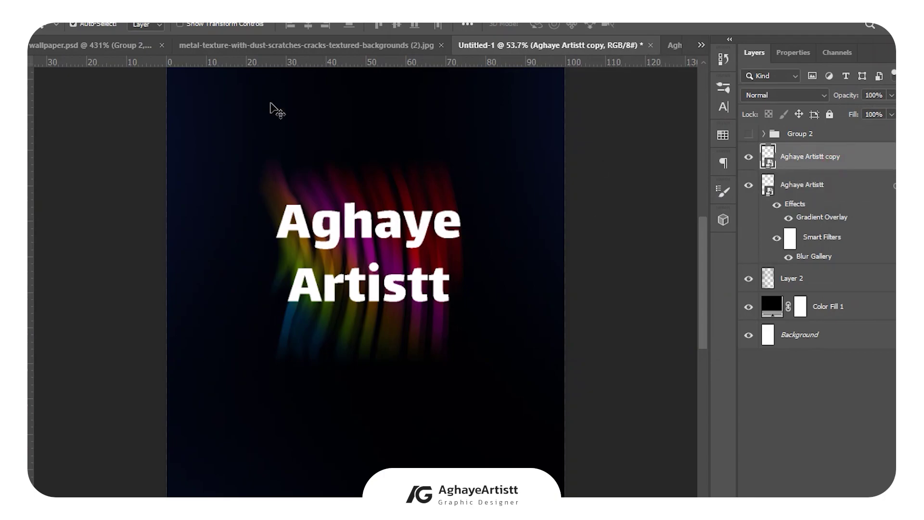
click(181, 5)
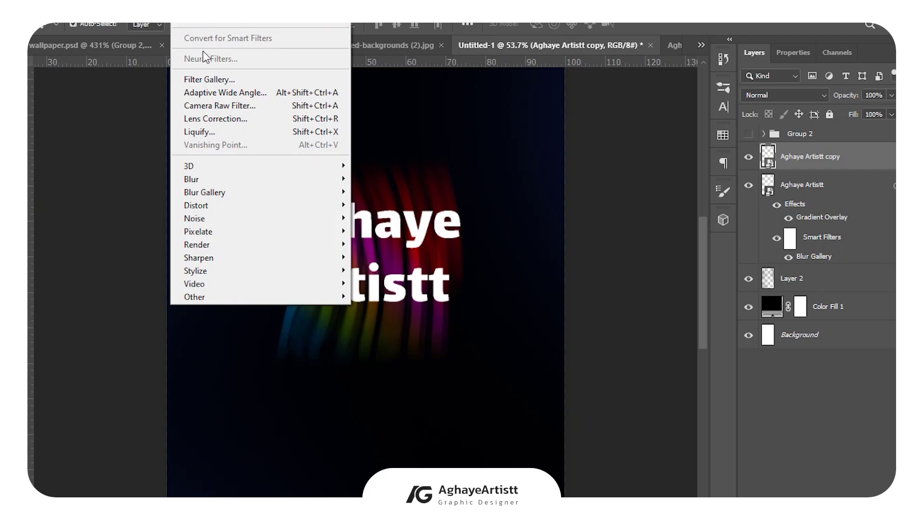
mouse_move(207, 192)
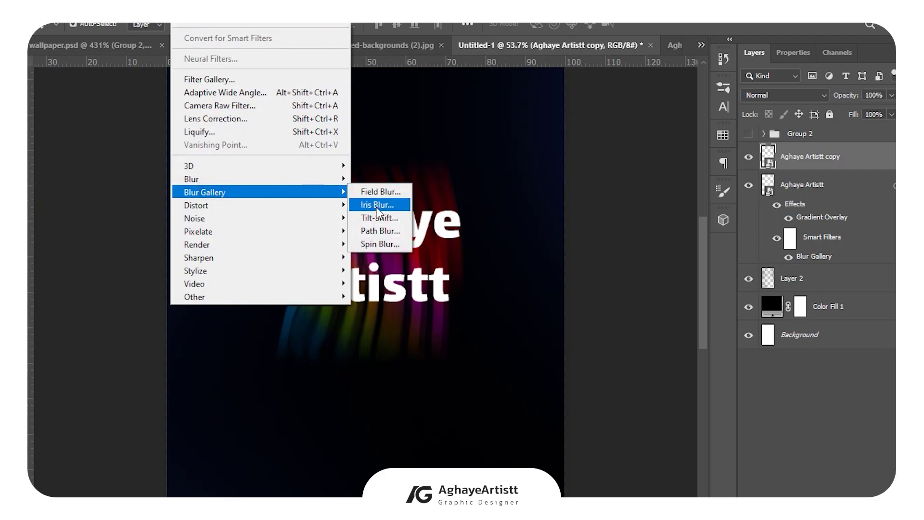
click(377, 205)
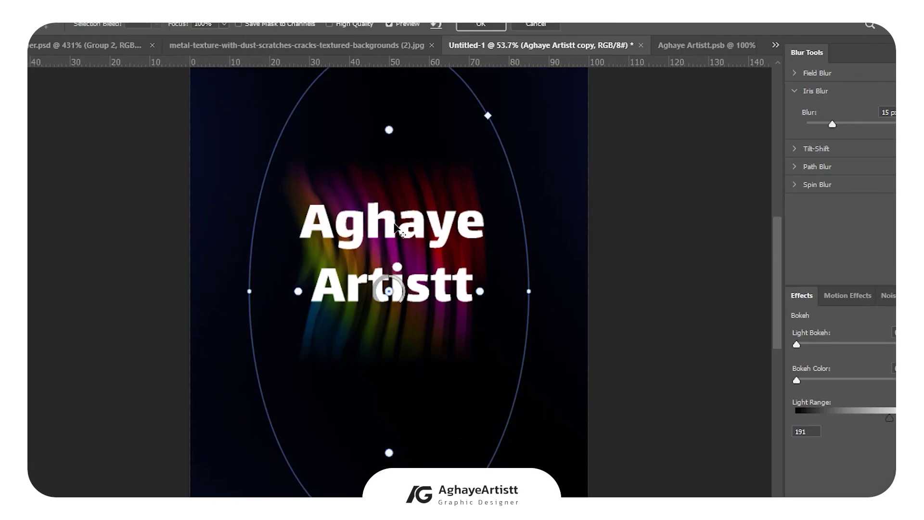
scroll(410, 247, up, 3)
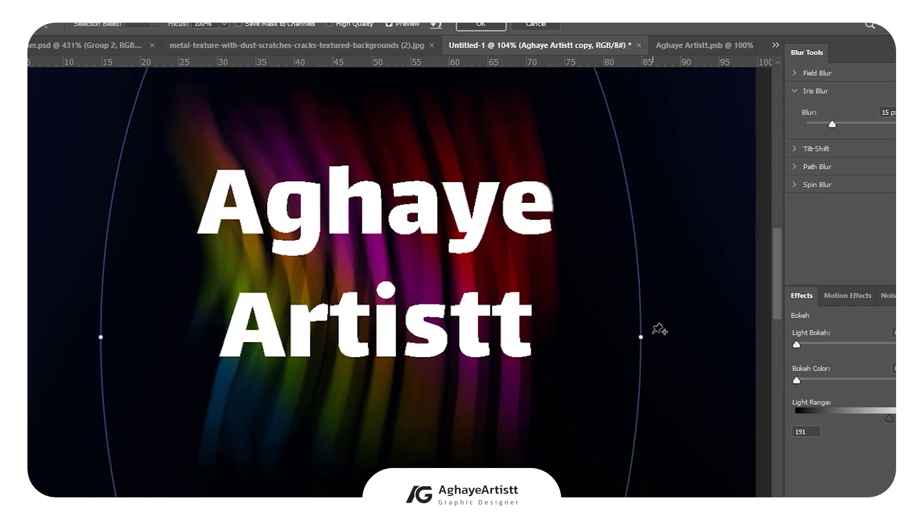
drag(647, 337, 567, 343)
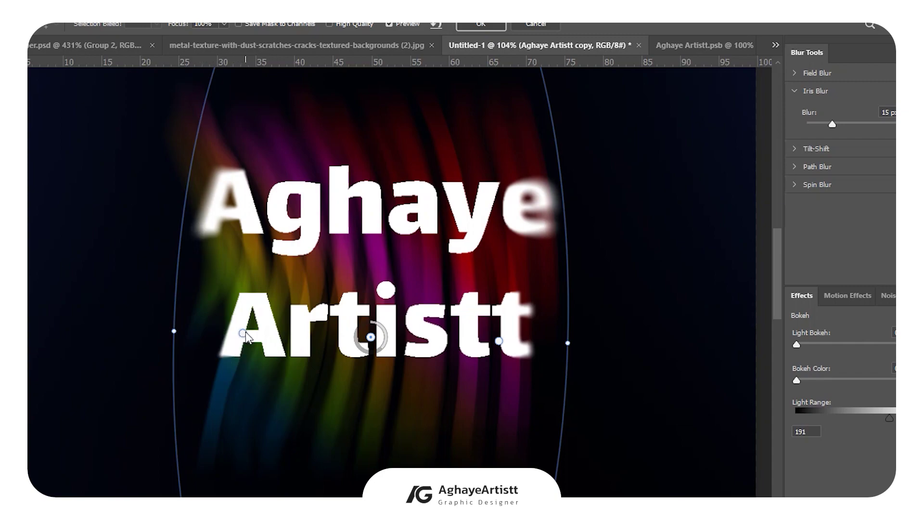
mouse_move(245, 335)
mouse_down()
mouse_move(261, 339)
mouse_move(251, 336)
mouse_up()
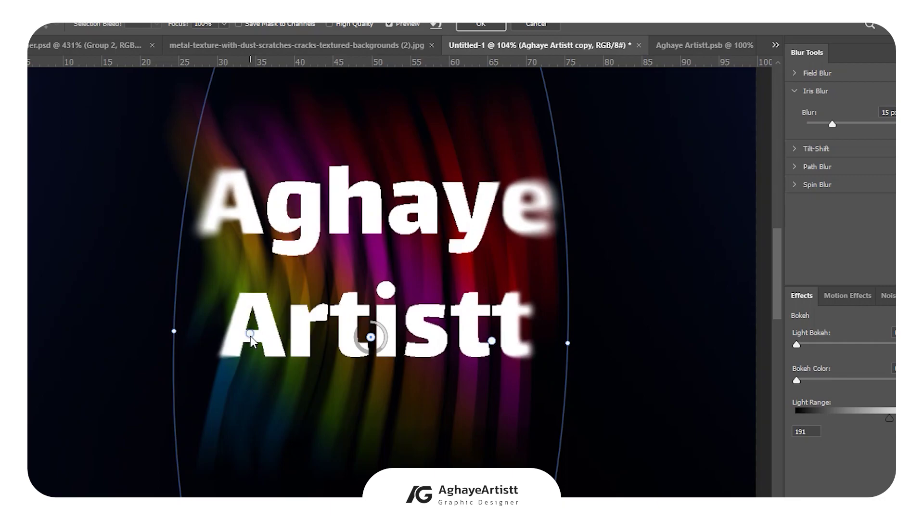
drag(378, 349, 388, 366)
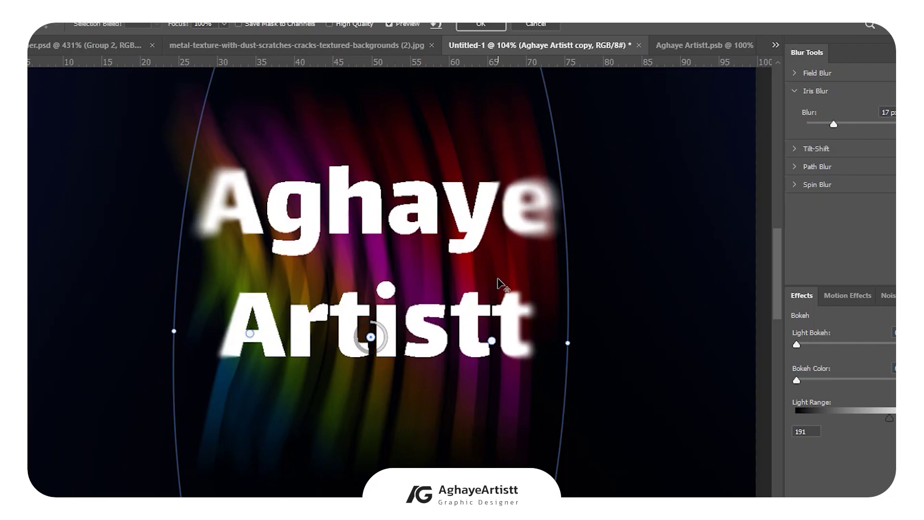
click(481, 25)
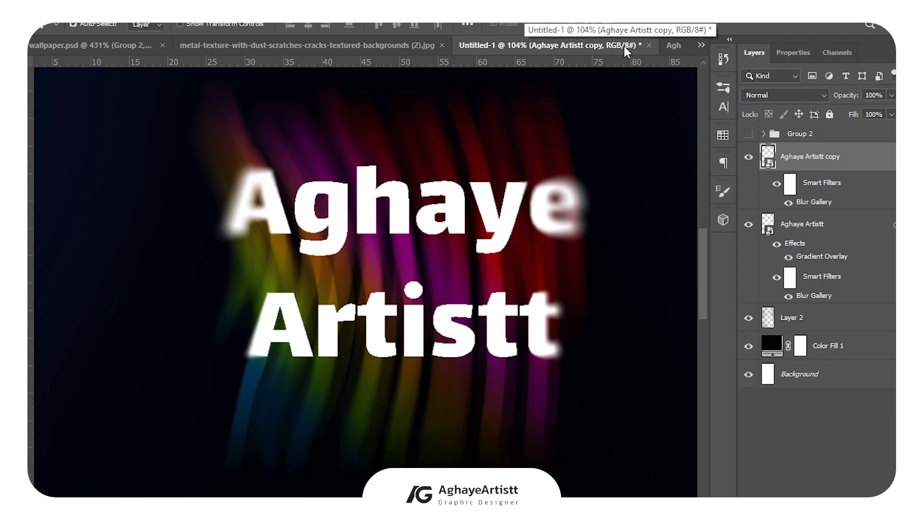
- Switch to the wallpaper.psd document and examine the worn, displaced edges of the large lettering up close
click(813, 153)
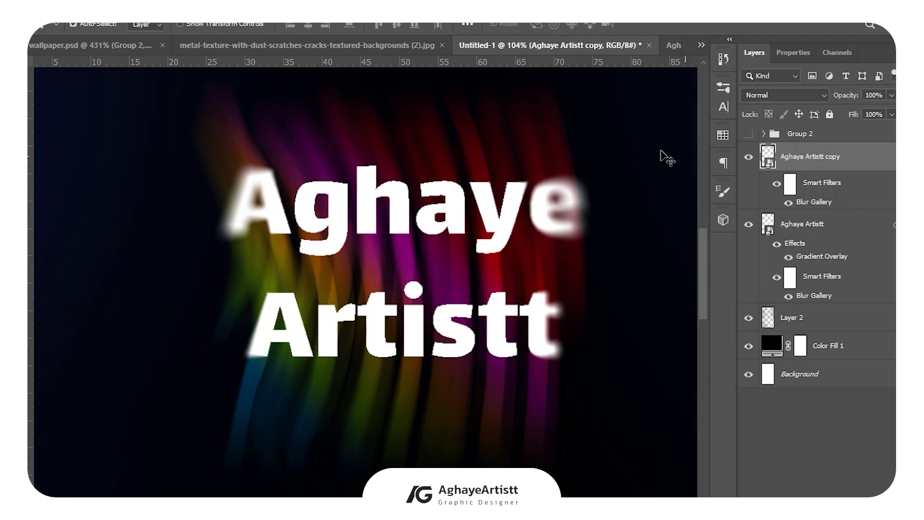
click(84, 46)
scroll(275, 209, down, 4)
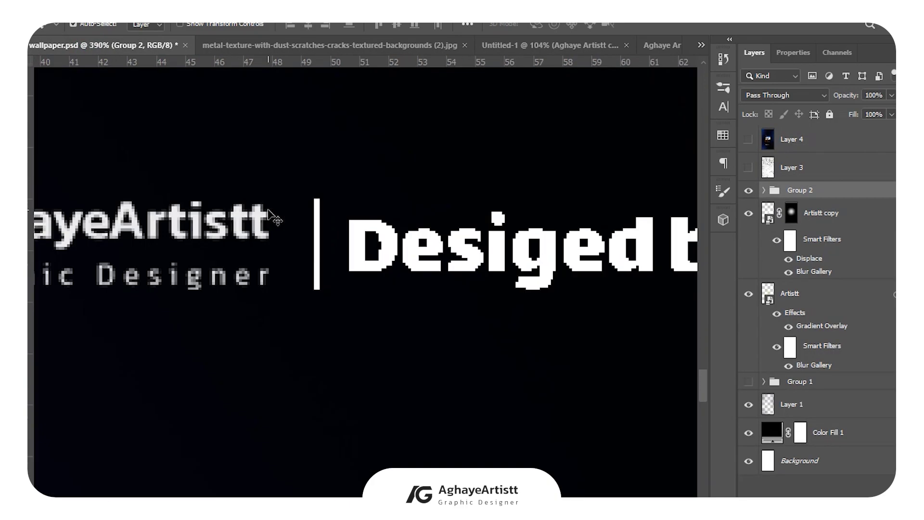
scroll(278, 202, up, 3)
drag(278, 180, 322, 435)
drag(307, 163, 326, 373)
scroll(236, 267, up, 2)
scroll(240, 265, down, 1)
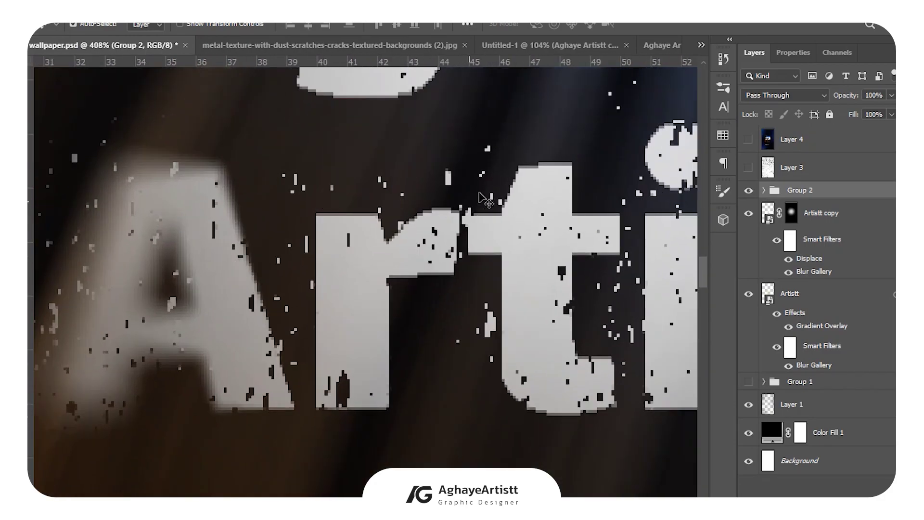
scroll(380, 272, down, 2)
scroll(380, 272, down, 1)
scroll(380, 272, up, 2)
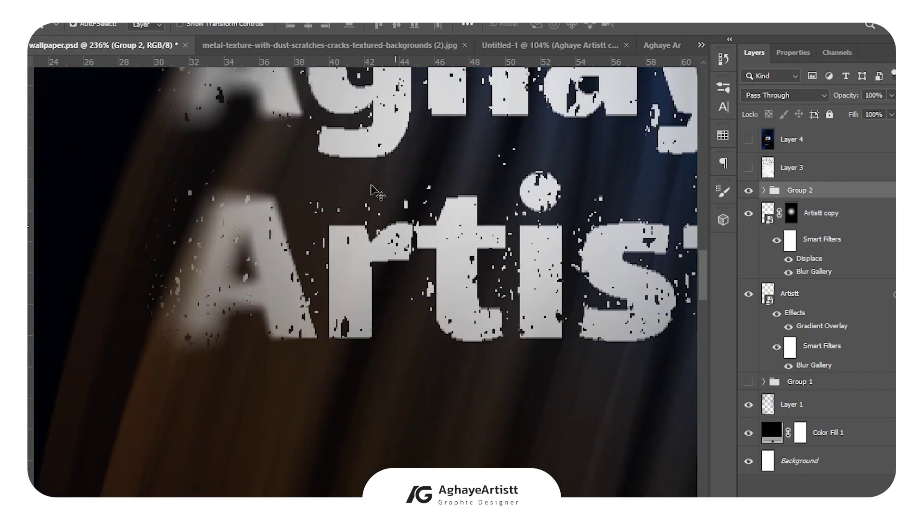
click(586, 48)
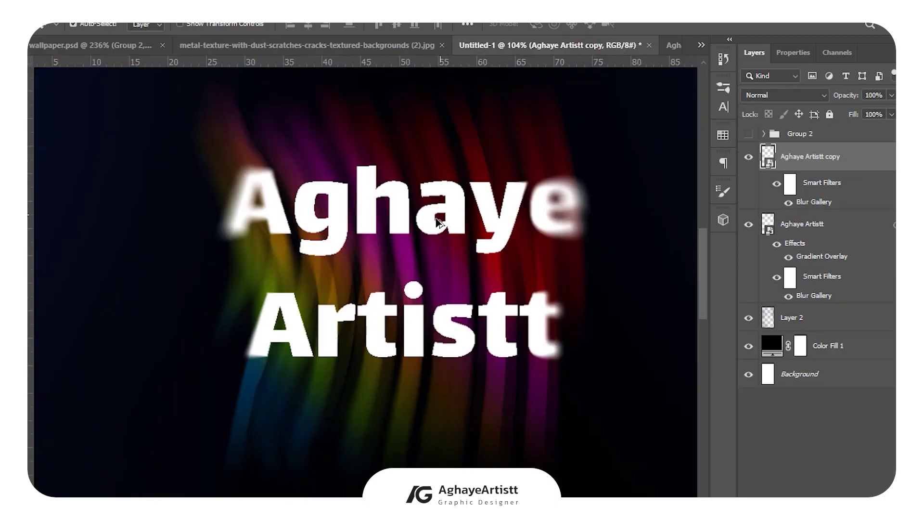
click(324, 45)
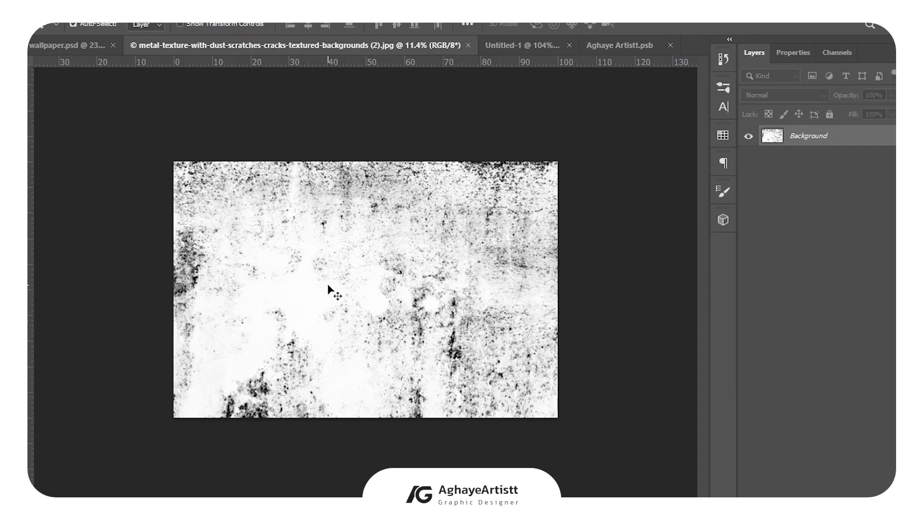
key(ctrl+alt+s)
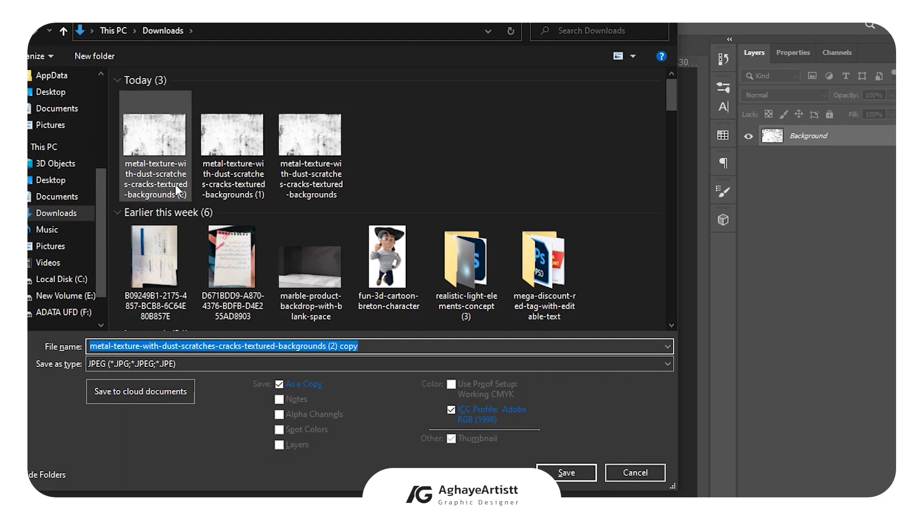
click(68, 91)
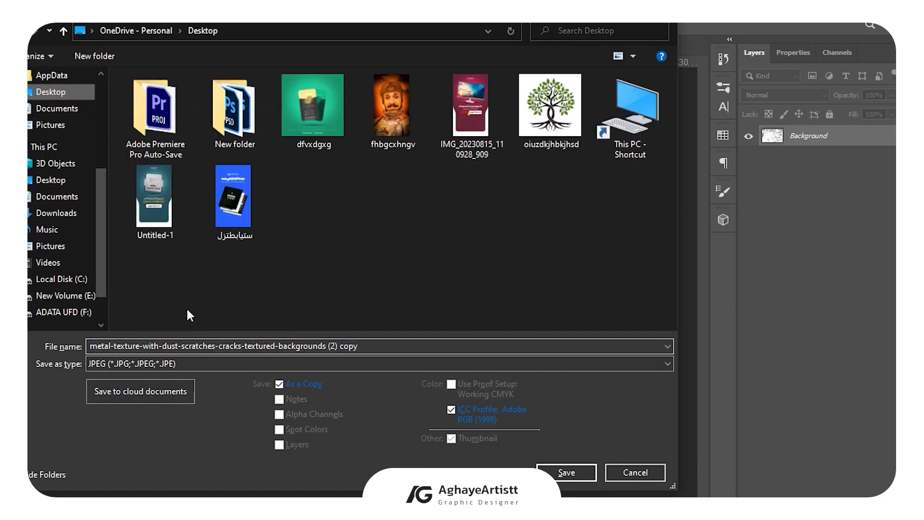
click(205, 345)
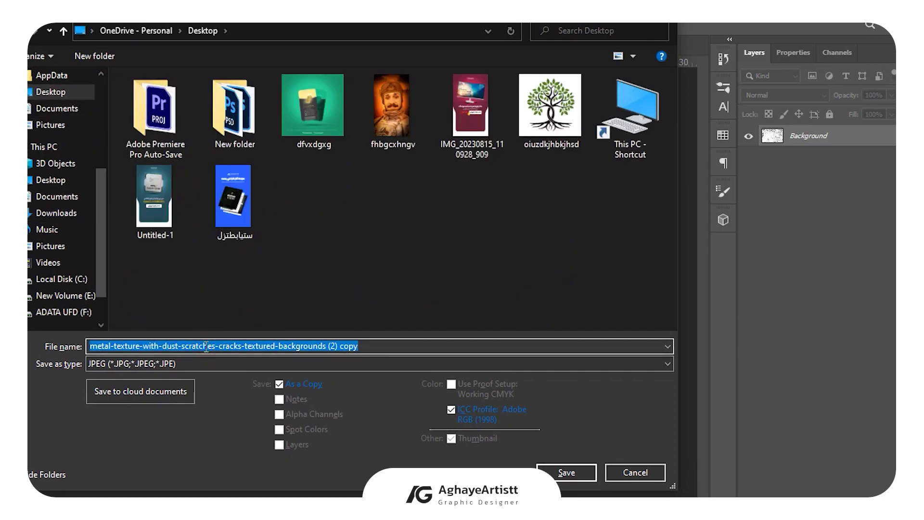
click(656, 472)
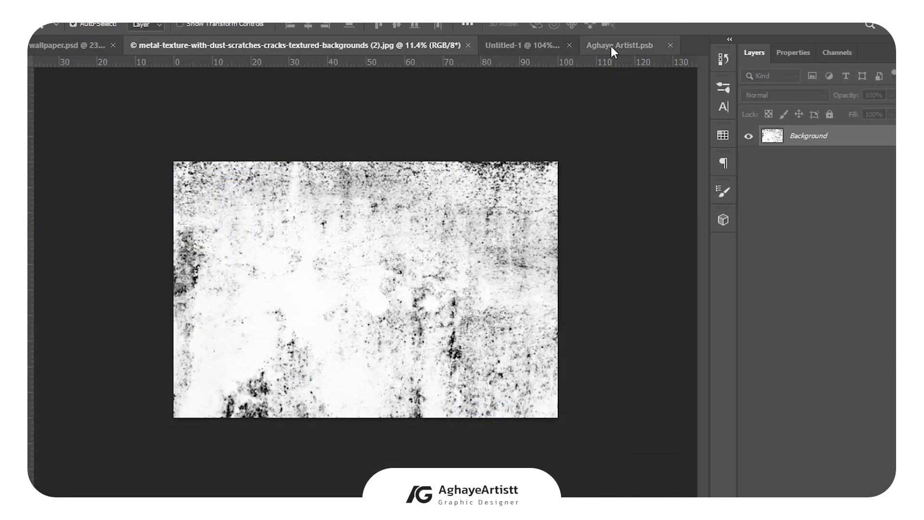
- In Untitled-1, apply a Displace filter to the upper text copy at 10 horizontal and vertical scale, using the metal texture PSD as map
click(534, 48)
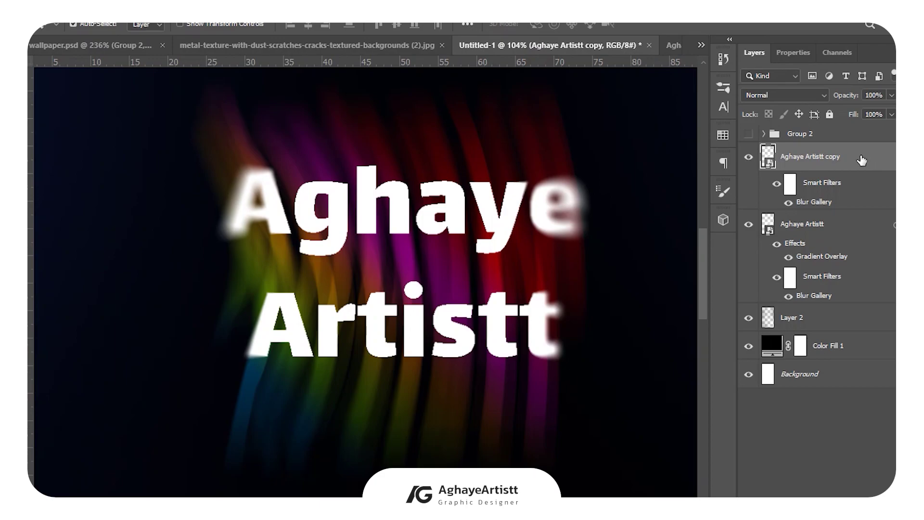
click(182, 5)
mouse_move(202, 206)
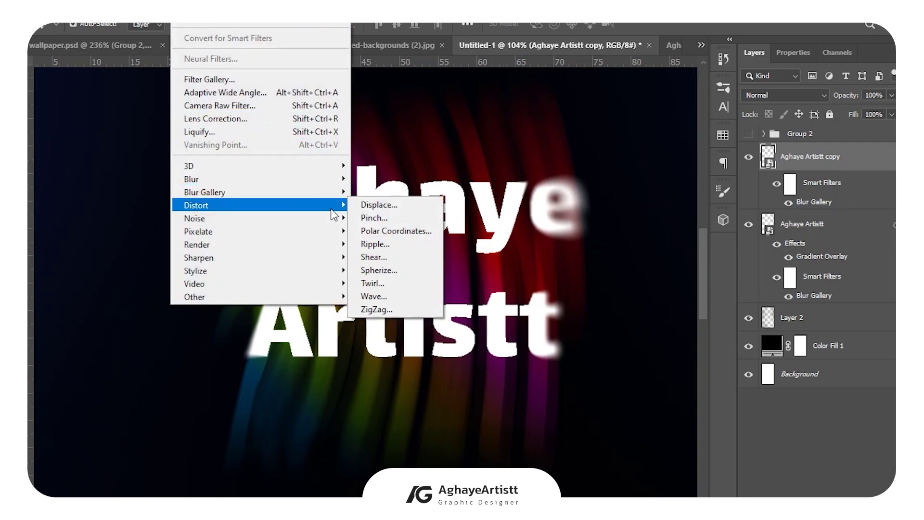
click(388, 207)
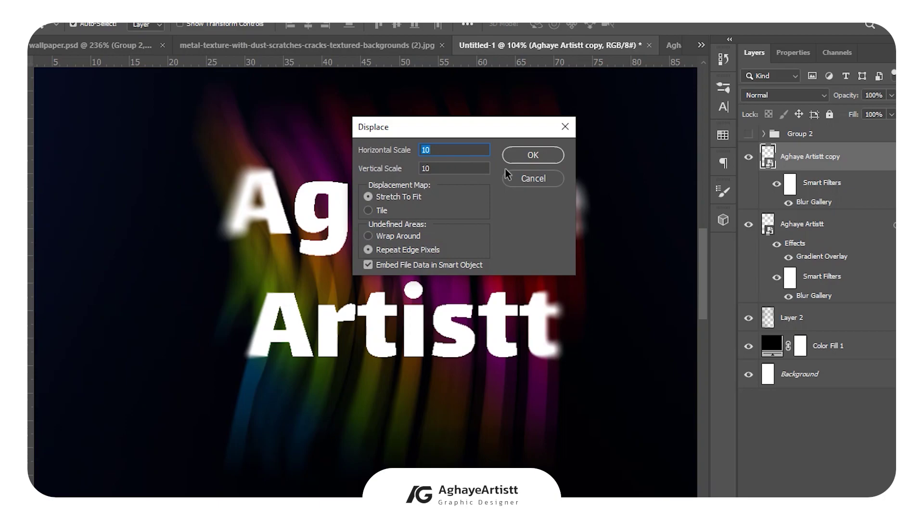
click(526, 160)
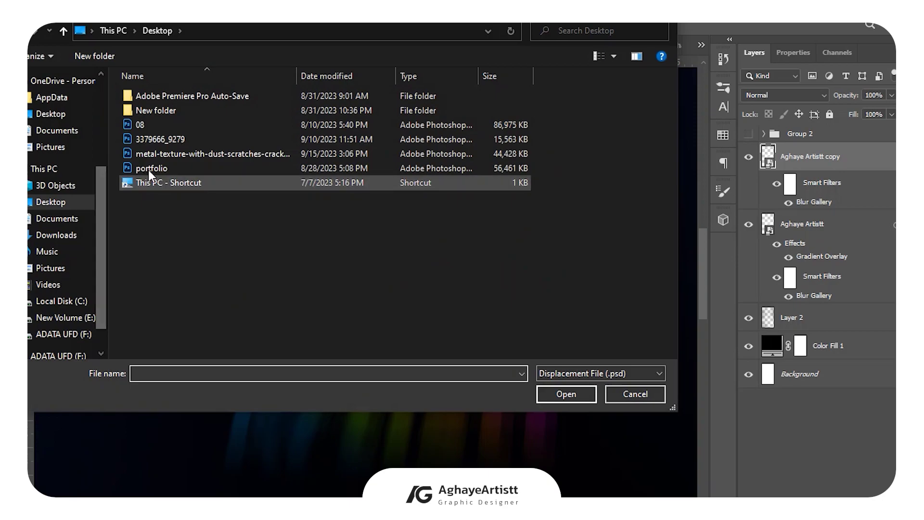
double_click(169, 142)
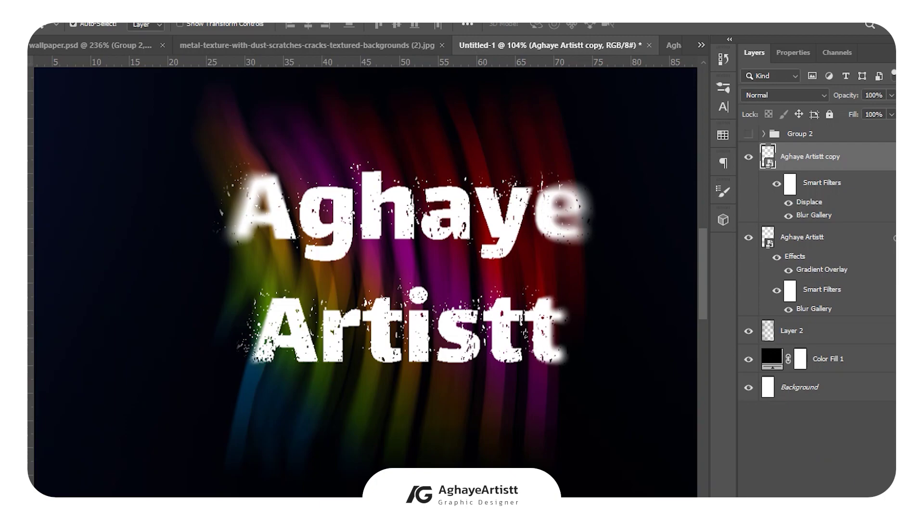
- Add a black layer mask to the displaced text copy and partly reveal the lettering with a large 690 px brush at its centre
alt+click(817, 502)
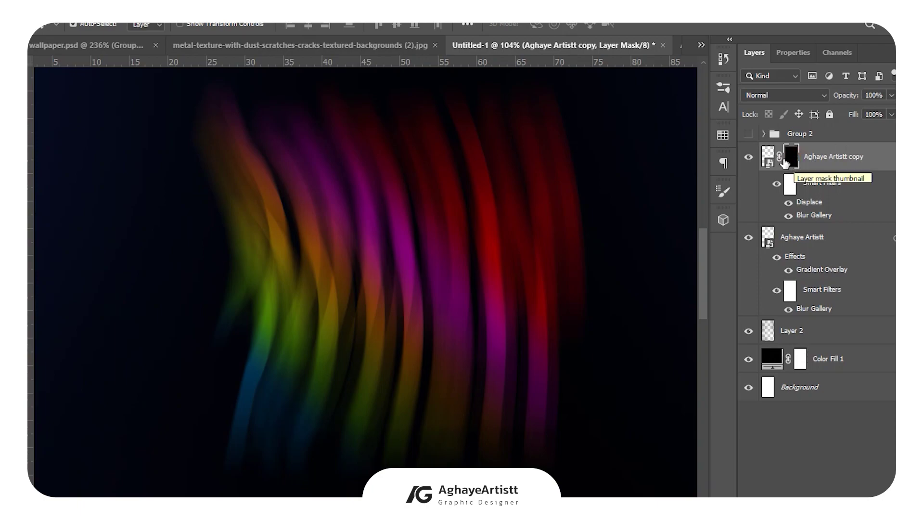
key(b)
drag(383, 234, 317, 238)
drag(432, 239, 277, 250)
drag(385, 243, 342, 242)
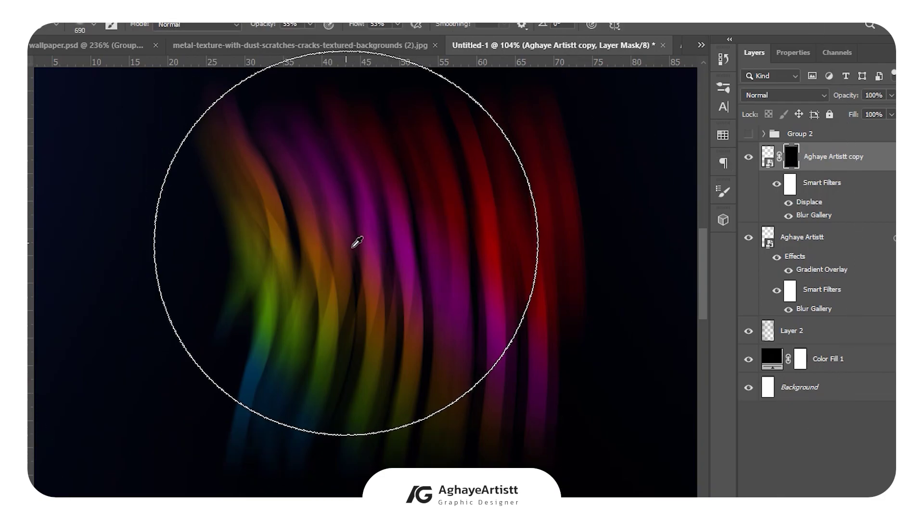
scroll(353, 246, down, 7)
scroll(401, 240, up, 1)
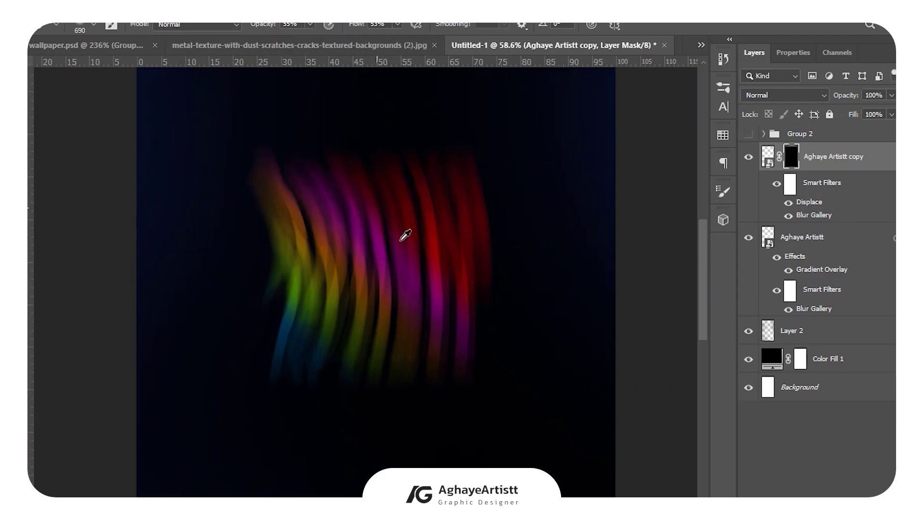
scroll(405, 235, up, 3)
click(368, 275)
click(367, 275)
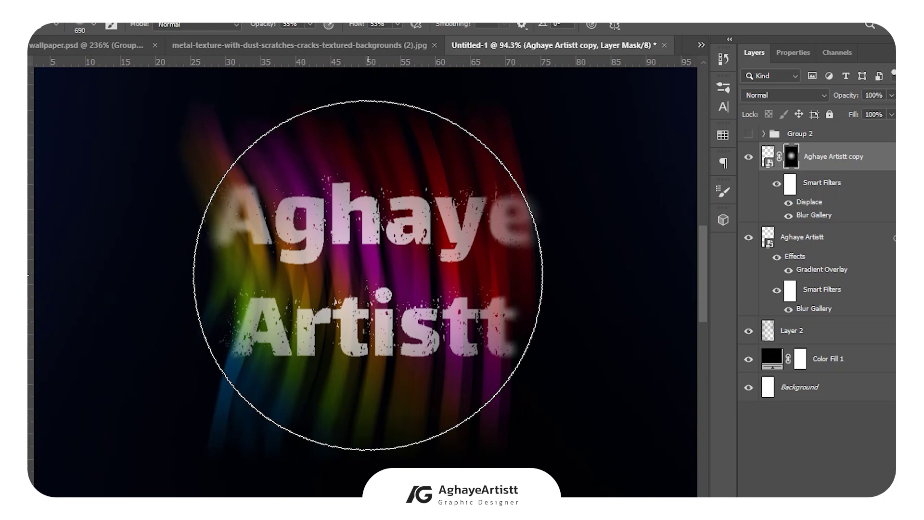
key(v)
- Show Group 2 with the logo and "Desiged by PS" credit below the large lettering
scroll(367, 279, down, 5)
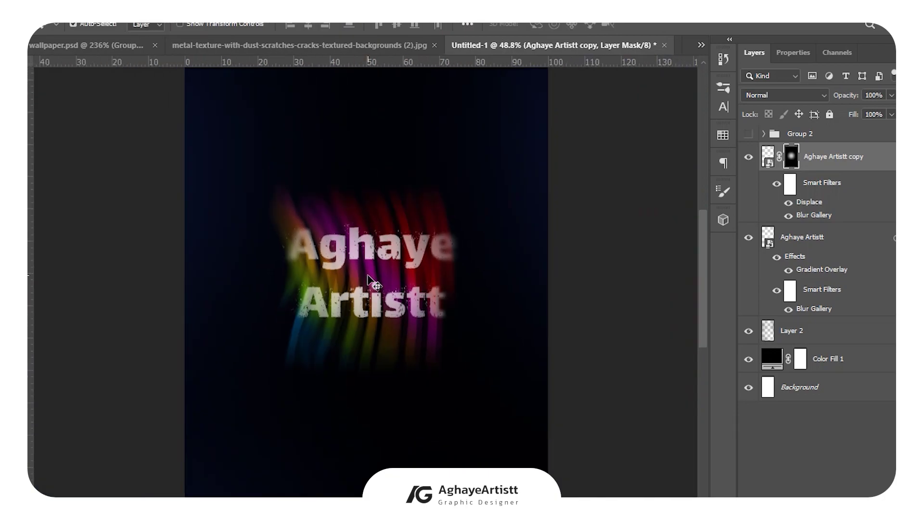
click(748, 133)
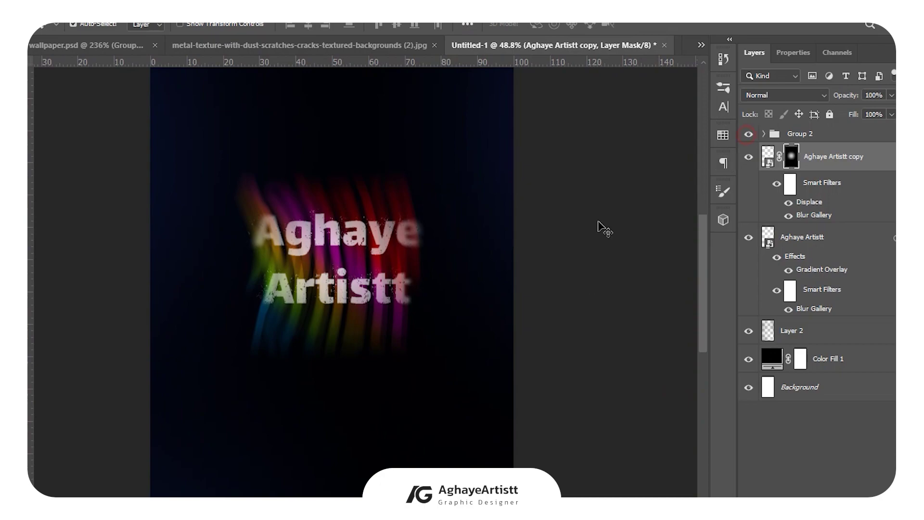
scroll(297, 384, down, 2)
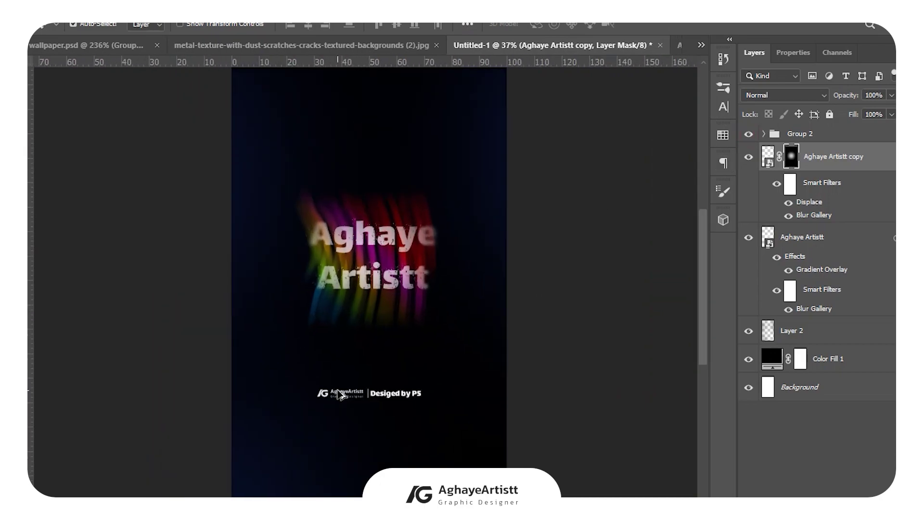
scroll(376, 289, right, 1)
scroll(365, 263, up, 4)
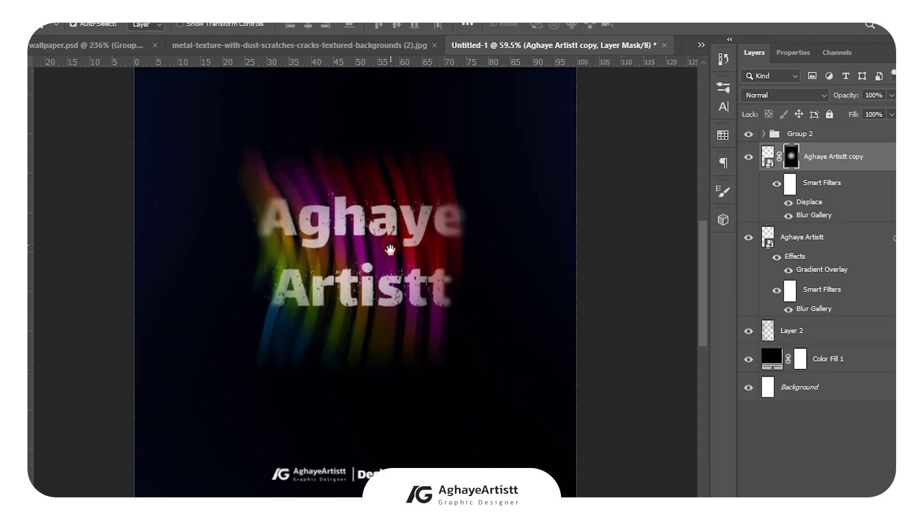
- Bring the metal texture image into Untitled-1 as a new layer and move it above Group 2
click(268, 47)
drag(310, 178, 367, 235)
scroll(367, 236, down, 3)
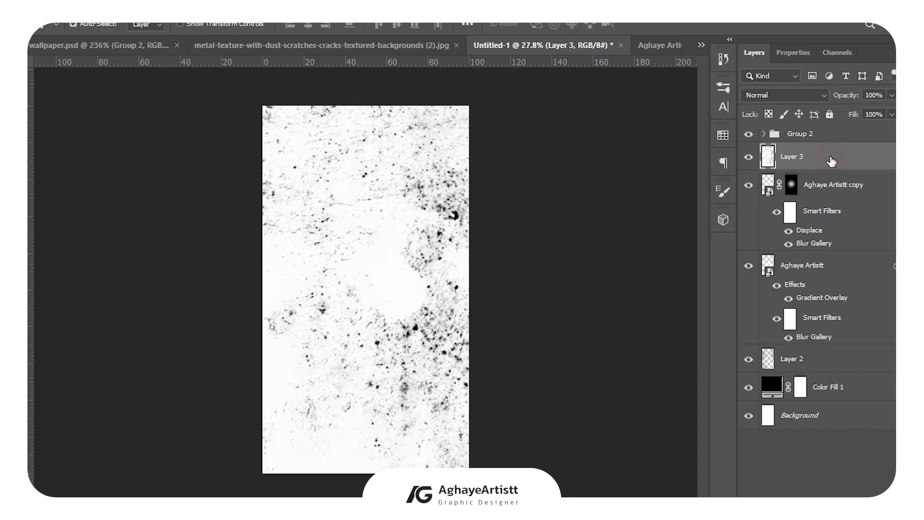
drag(828, 166, 824, 130)
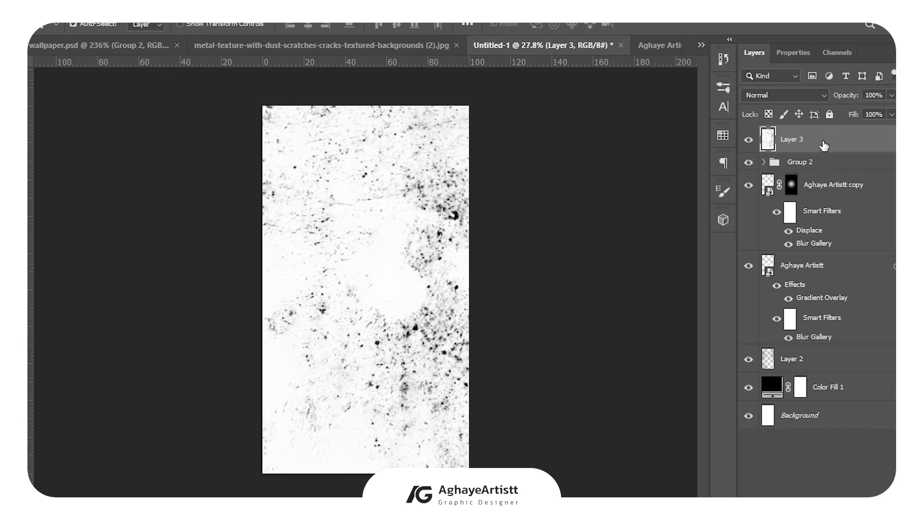
- Rotate the texture layer 90° counter-clockwise, scale it down and position it so it covers the whole canvas
key(ctrl+t)
key(ctrl+0)
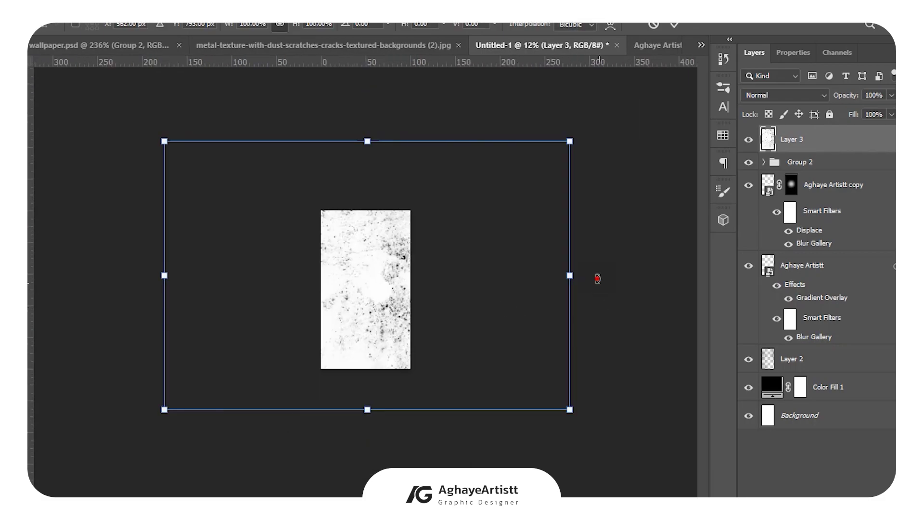
drag(595, 291, 614, 208)
drag(624, 291, 423, 169)
drag(502, 276, 421, 284)
mouse_move(399, 303)
mouse_down()
mouse_move(394, 321)
mouse_move(394, 313)
mouse_up()
key(Return)
key(ctrl+0)
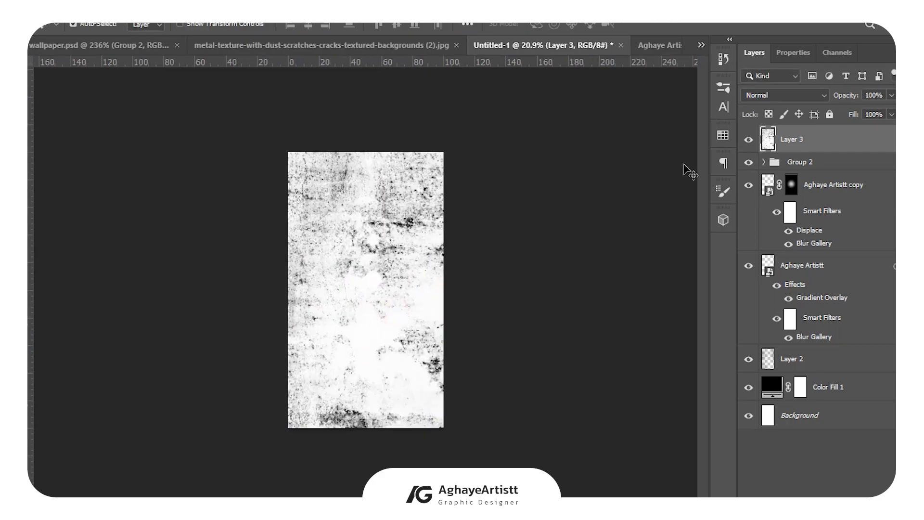
- Set the texture layer's blend mode to Overlay
click(785, 95)
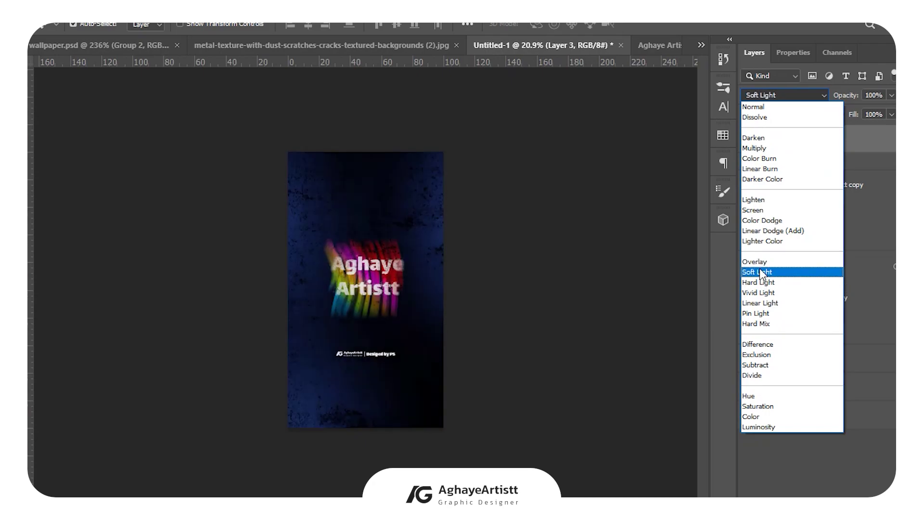
click(760, 263)
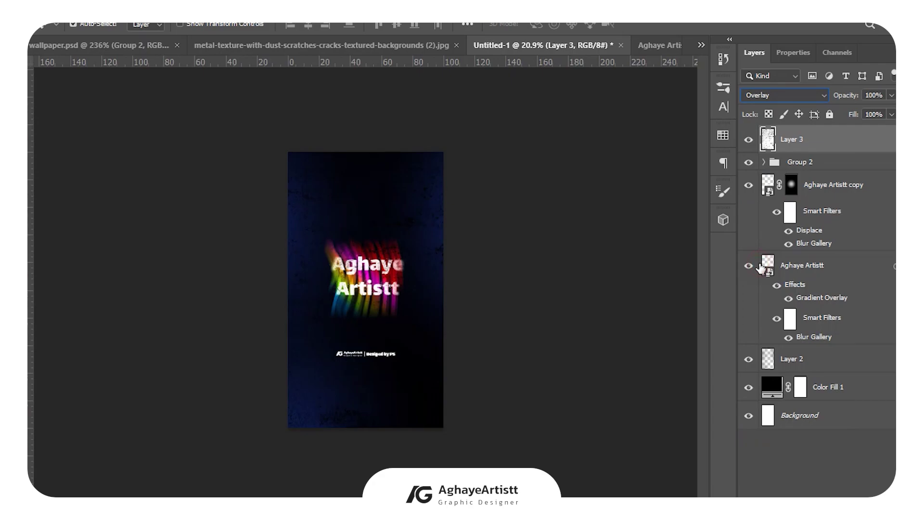
click(593, 320)
ctrl+space+click(424, 329)
drag(424, 327, 421, 350)
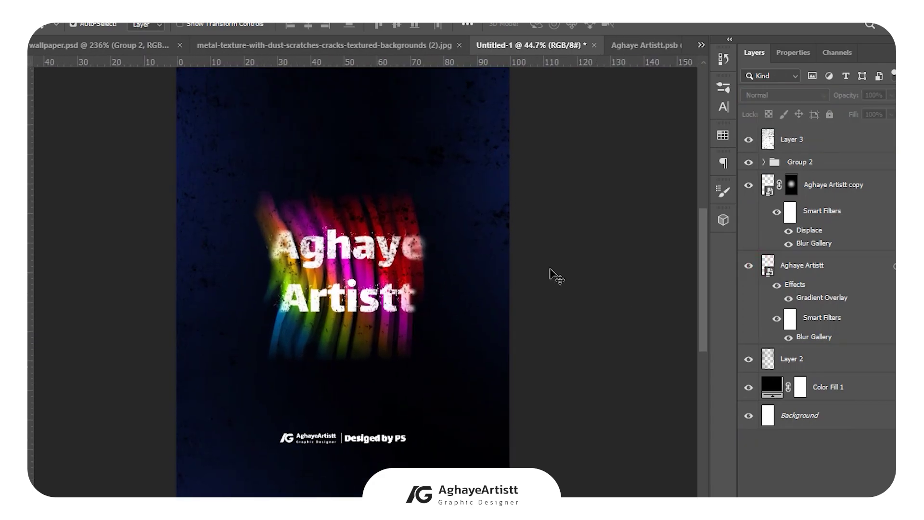
- Stamp all visible layers into a new layer above the texture and open the Camera Raw Filter on it
click(814, 143)
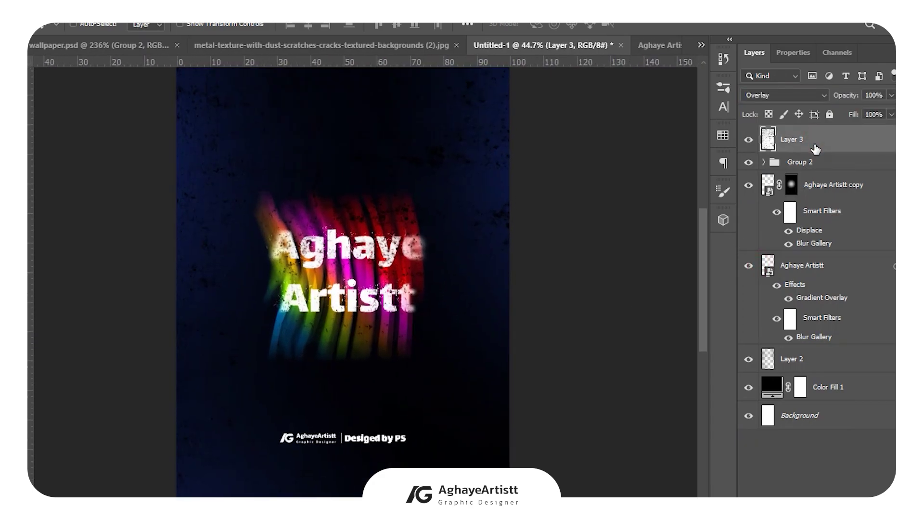
key(ctrl+shift+alt+e)
click(182, 5)
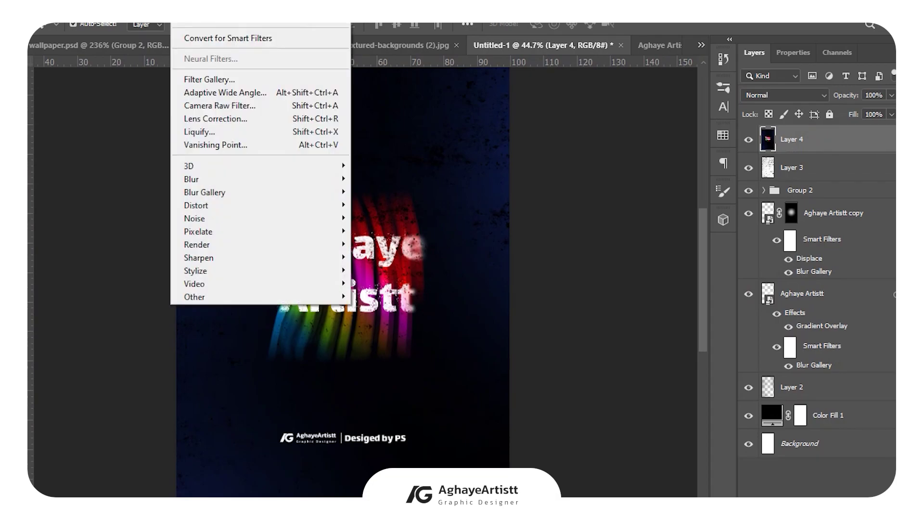
click(203, 106)
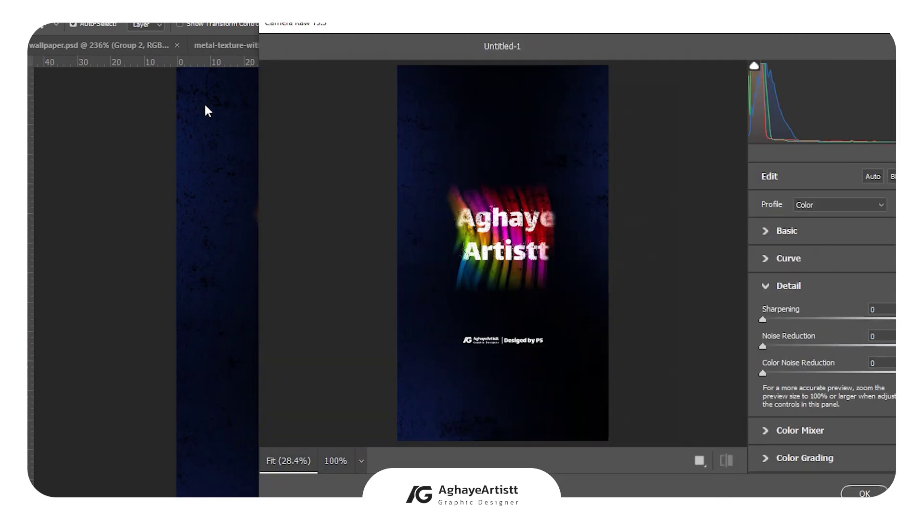
- Raise Exposure slightly and set Contrast +9, Highlights about +20, Shadows -35, Whites -35 and Blacks +32 in the Basic adjustments
click(765, 232)
drag(836, 284, 842, 318)
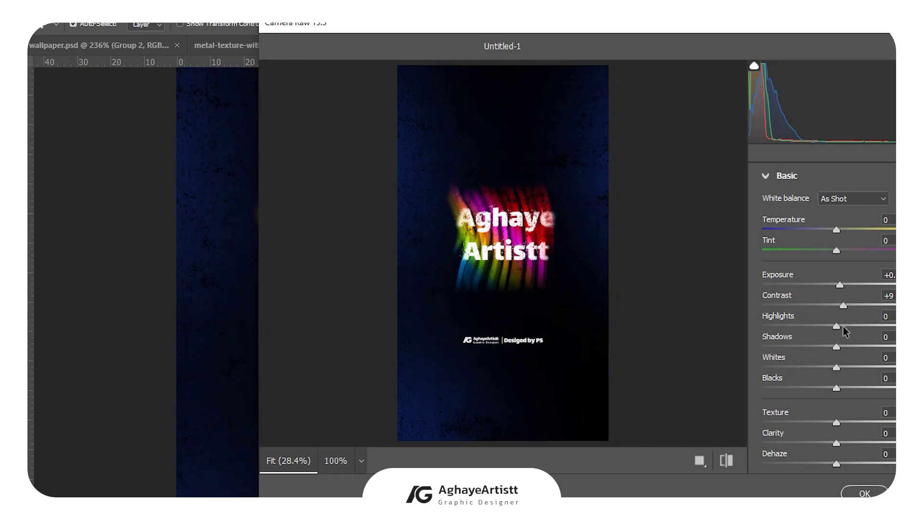
drag(847, 331, 852, 334)
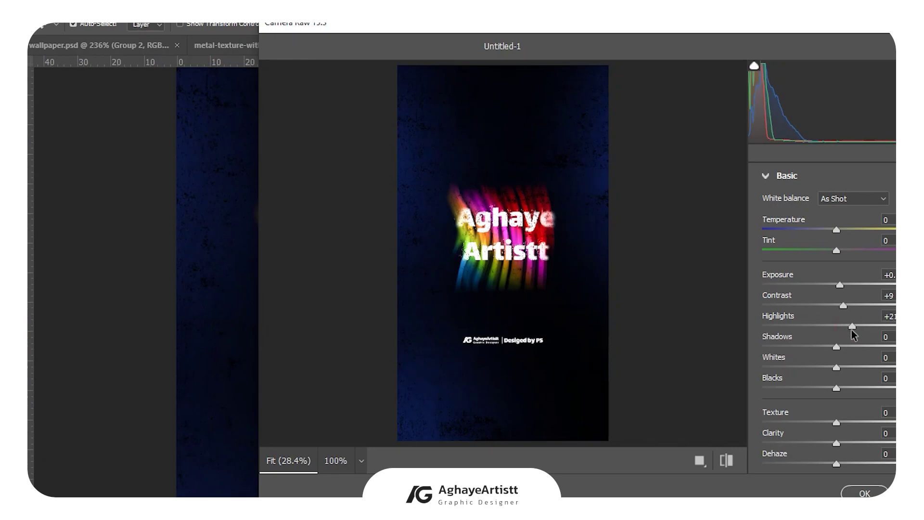
click(812, 346)
click(811, 367)
click(859, 388)
- Set Texture to +25, Clarity to -7 and Dehaze to +19 in the Basic adjustments
click(855, 423)
click(855, 444)
scroll(855, 433, down, 2)
drag(855, 381, 831, 362)
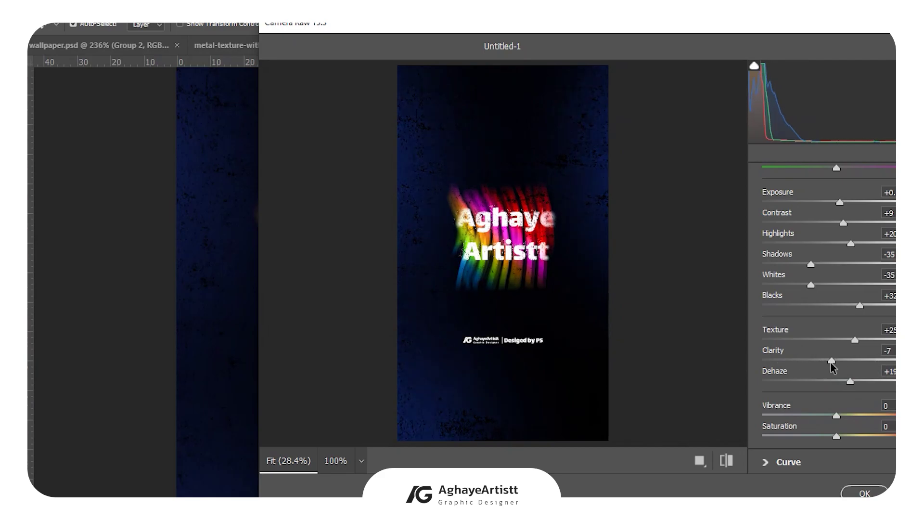
- Set Sharpening to 46 and Noise Reduction to 13, and apply the Camera Raw adjustments
scroll(813, 346, down, 5)
click(804, 323)
drag(803, 324, 807, 319)
click(781, 346)
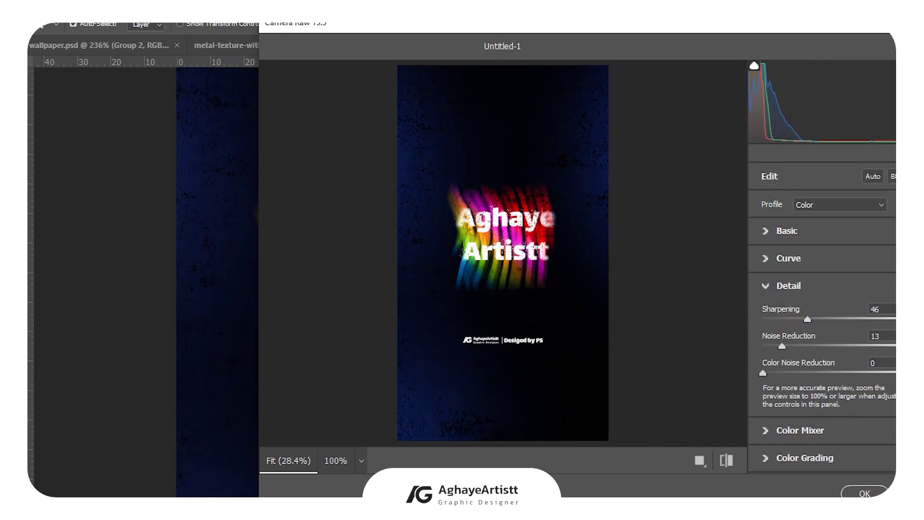
click(865, 493)
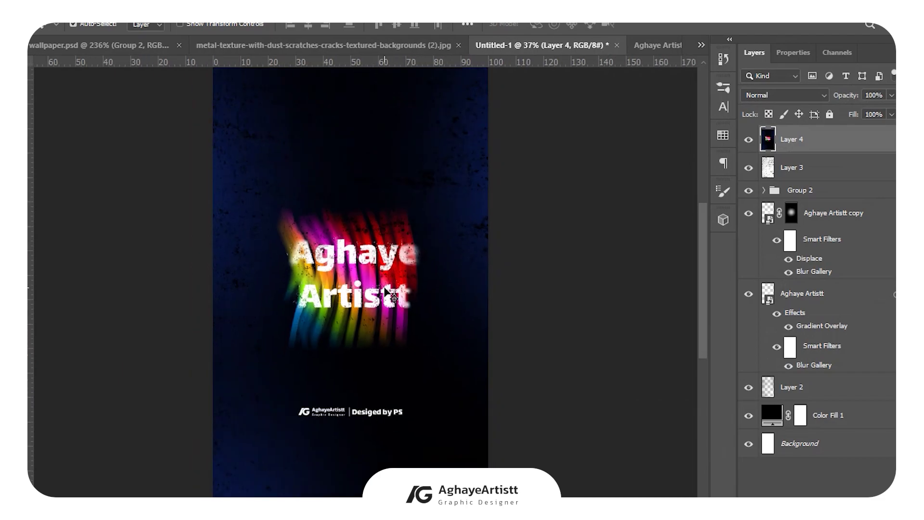
- Add 4.87% uniform, non-monochromatic noise to the merged top layer
scroll(385, 289, up, 1)
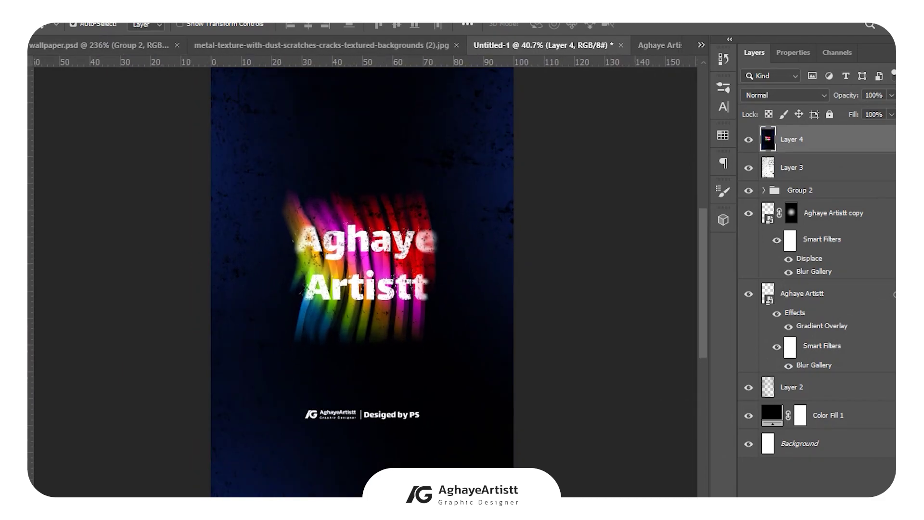
click(183, 14)
mouse_move(322, 219)
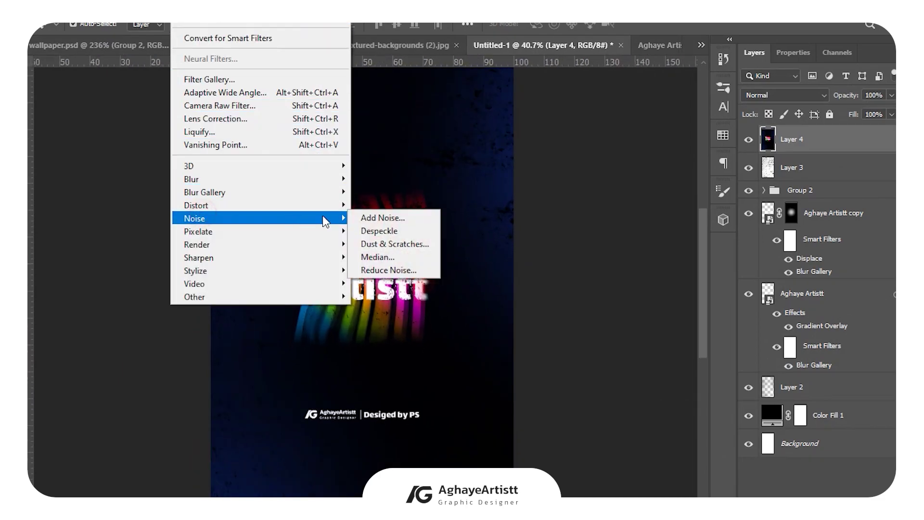
click(374, 216)
drag(374, 264, 367, 268)
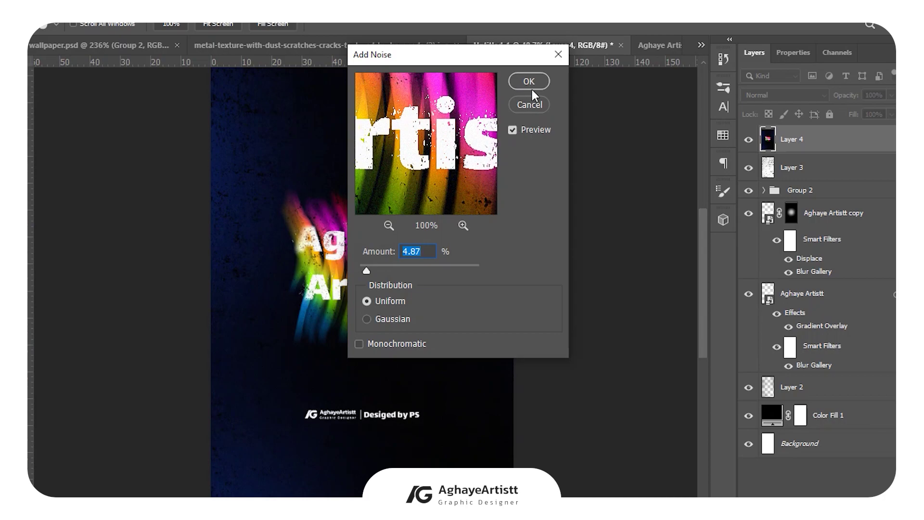
click(529, 81)
scroll(399, 253, down, 2)
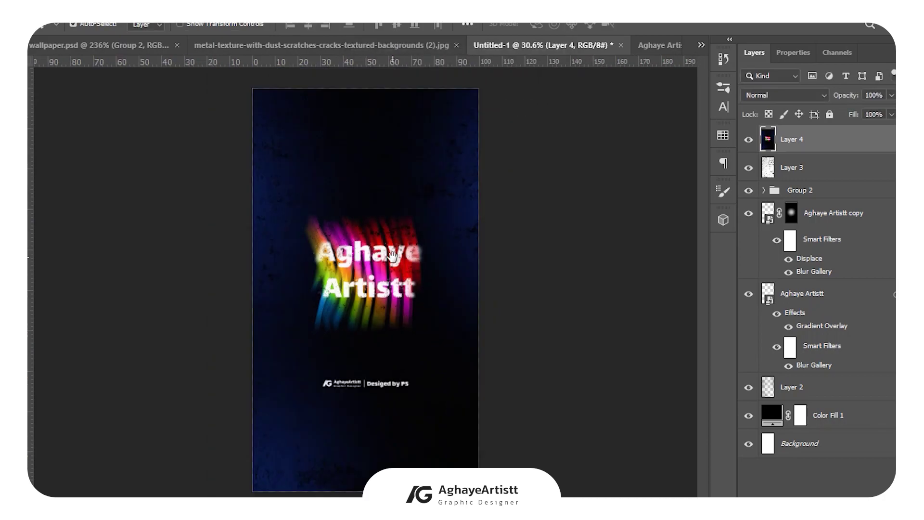